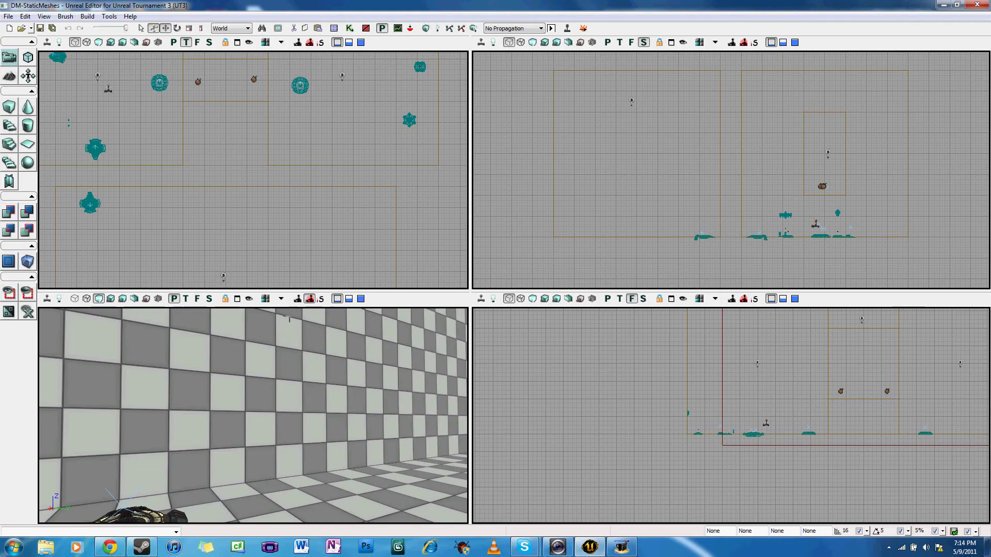
- Play-test the level in the editor, walking through the existing teleporter and the rooms, and exit the game
click(89, 16)
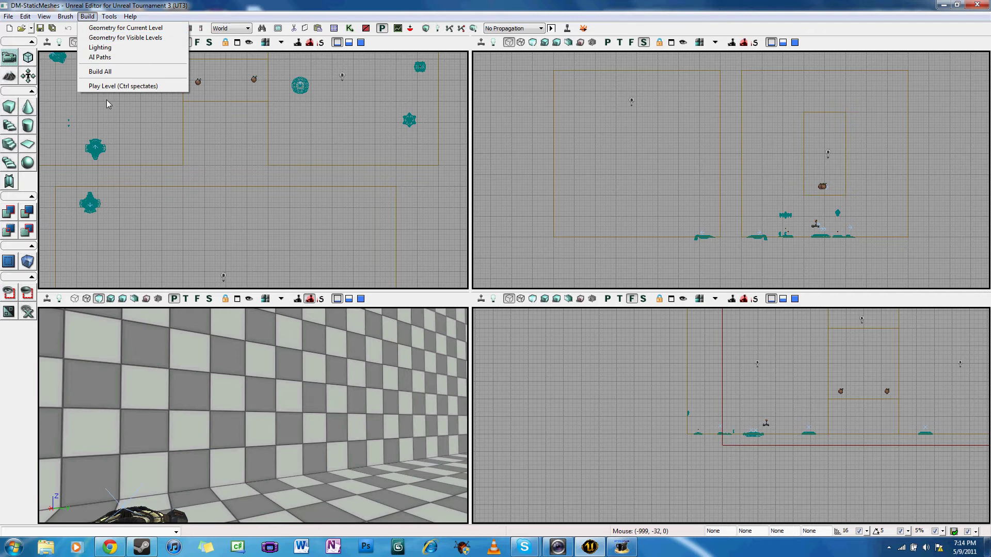
click(113, 86)
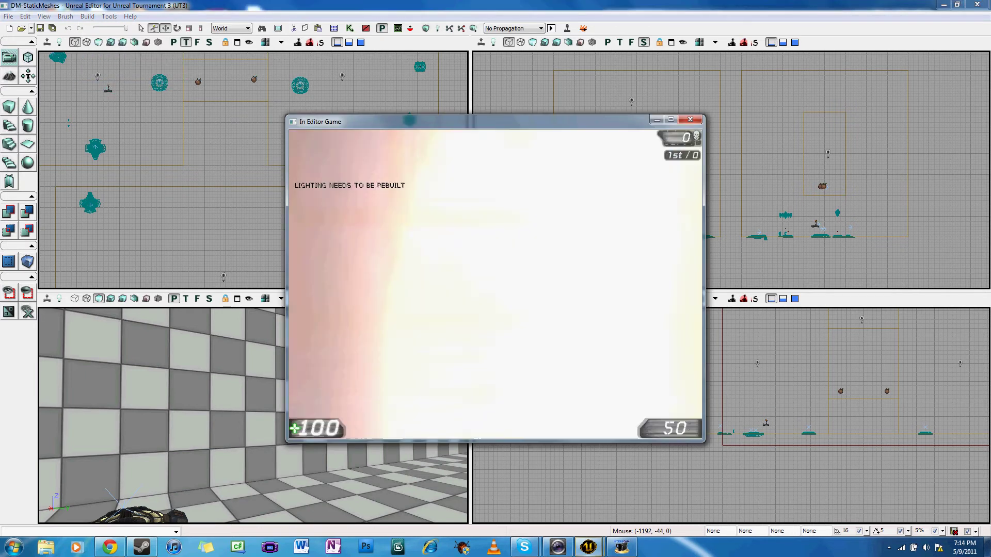
key(w)
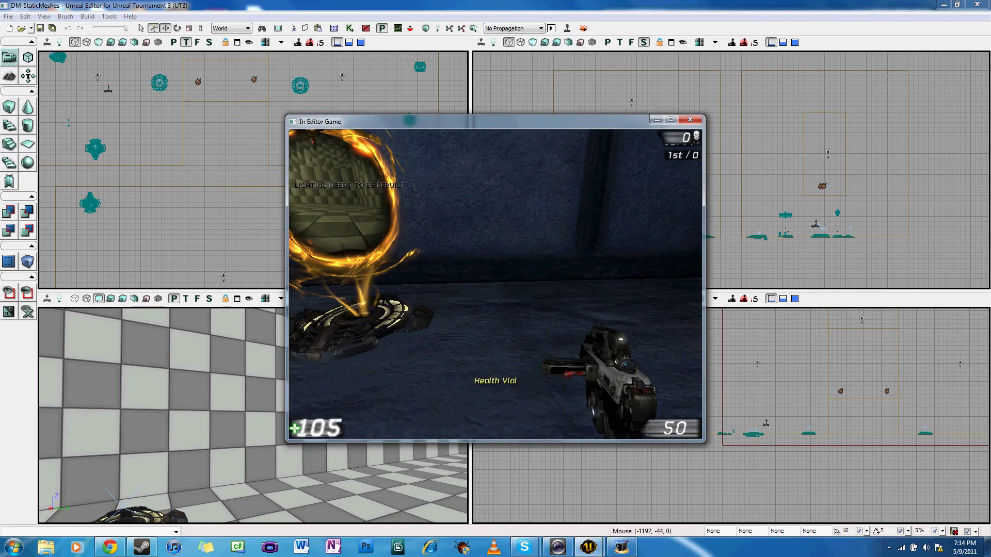
key(w)
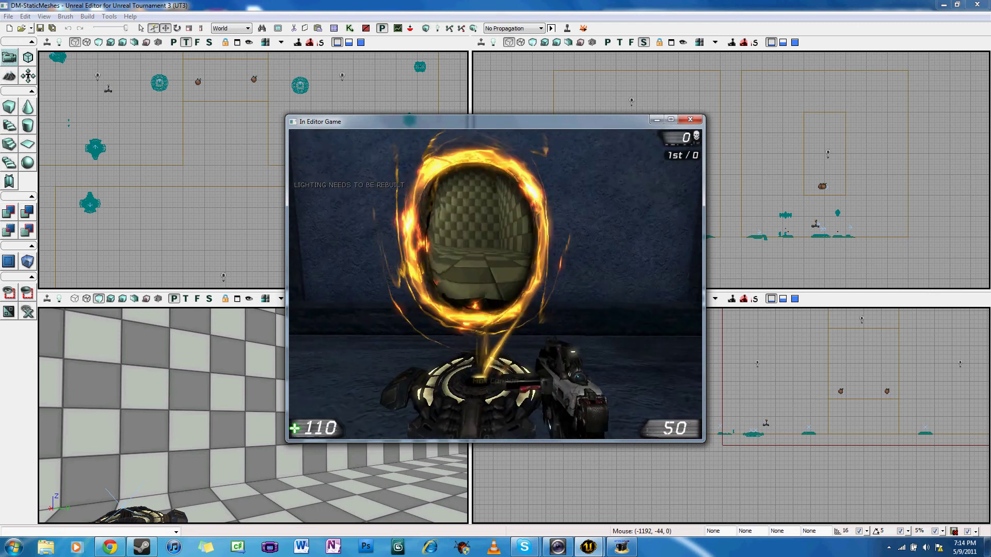
key(w)
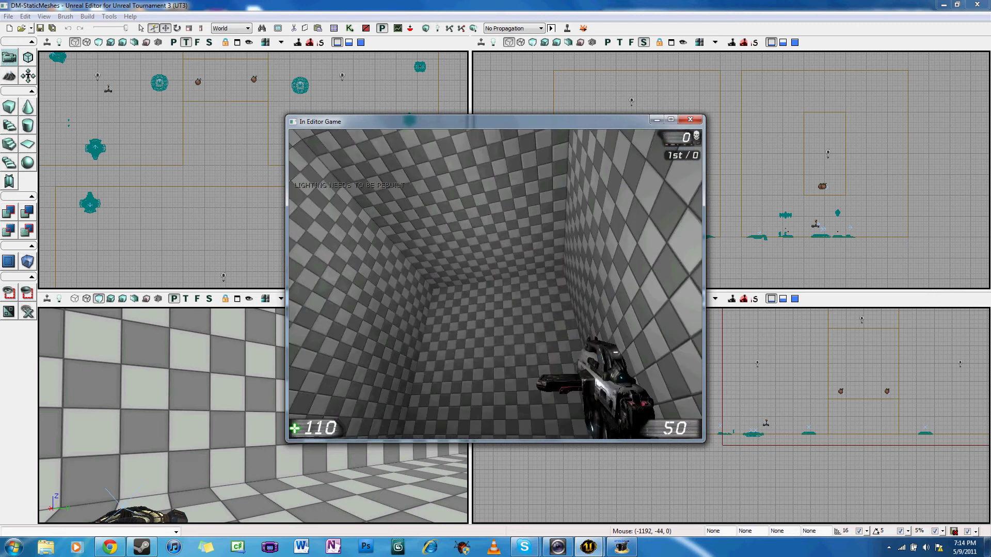
key(w)
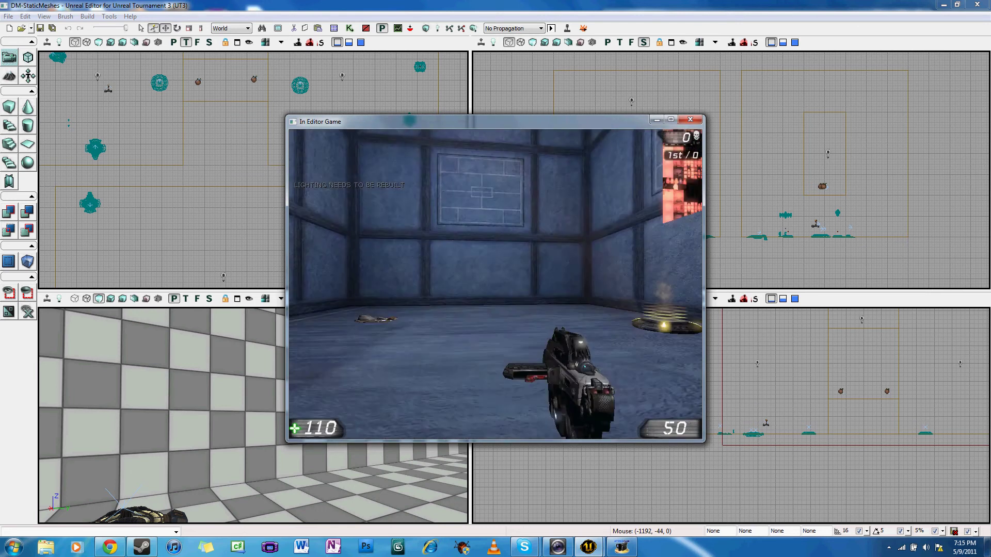
key(w)
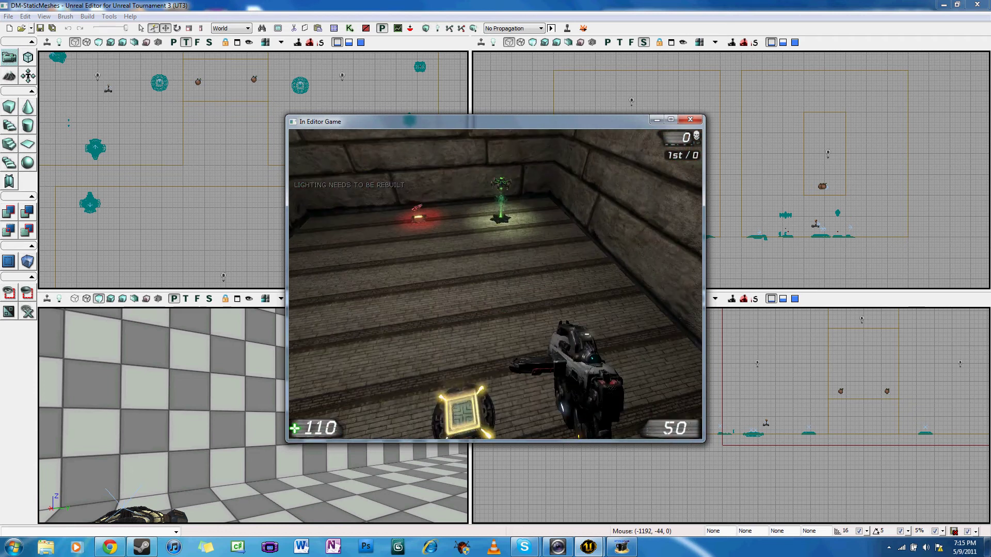
key(w)
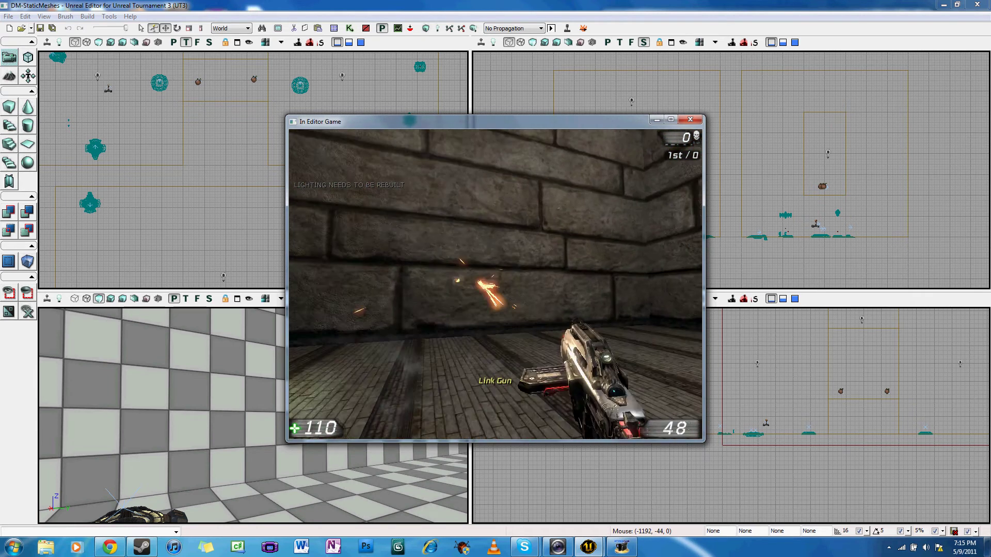
key(Escape)
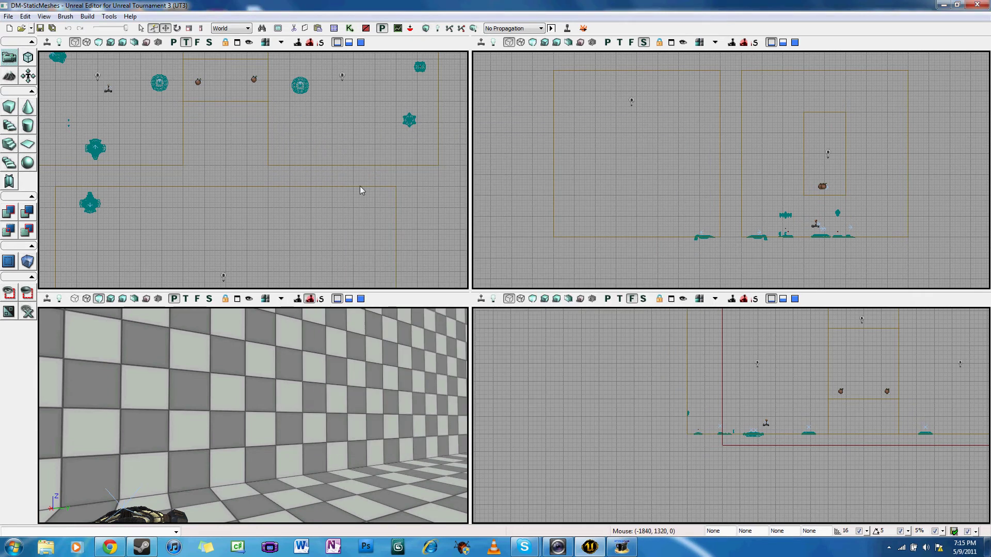
click(326, 225)
scroll(310, 222, up, 3)
scroll(289, 217, down, 3)
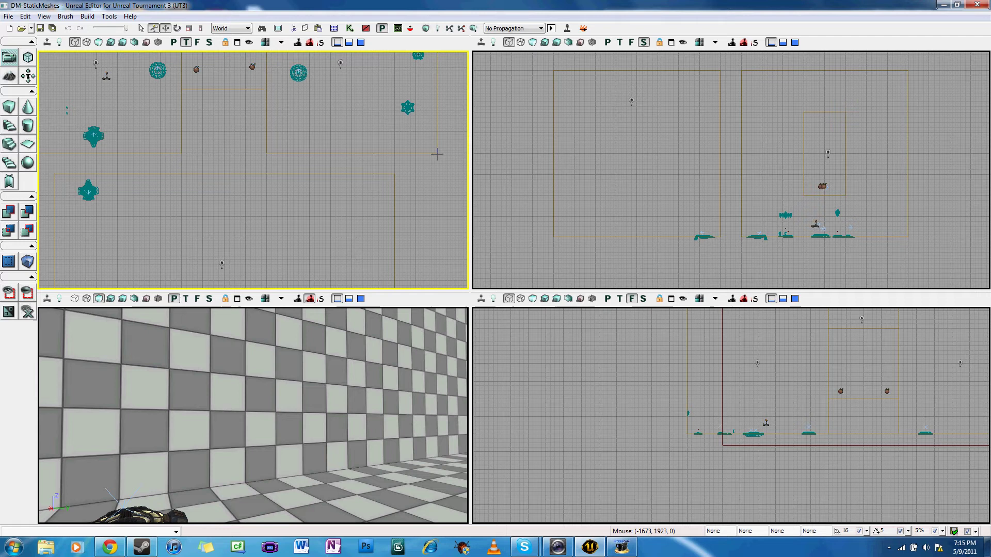
click(820, 445)
drag(911, 382, 989, 405)
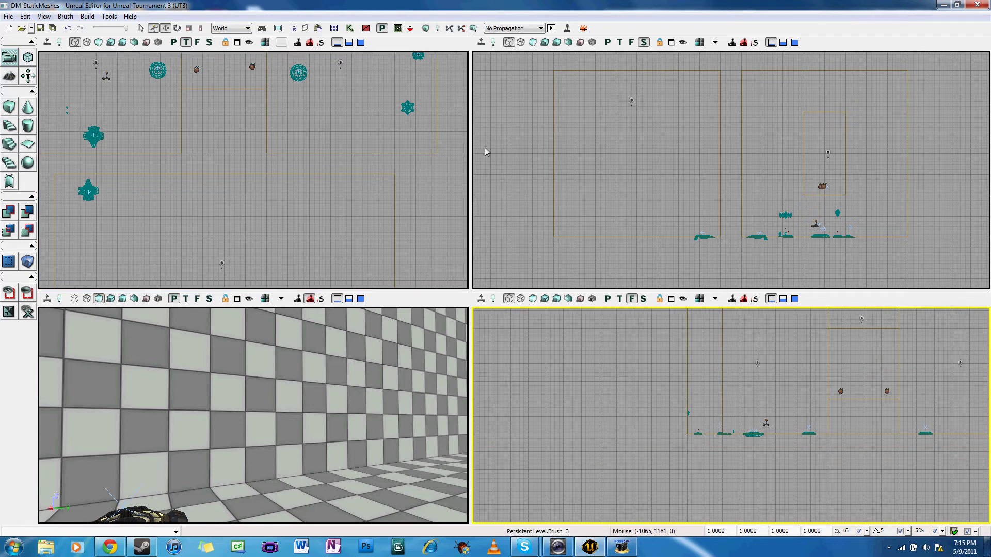
- Choose the UTTeleporter actor class, found under NavigationPoint, Teleporter and UTTeleporterBase, as the actor to place
click(48, 18)
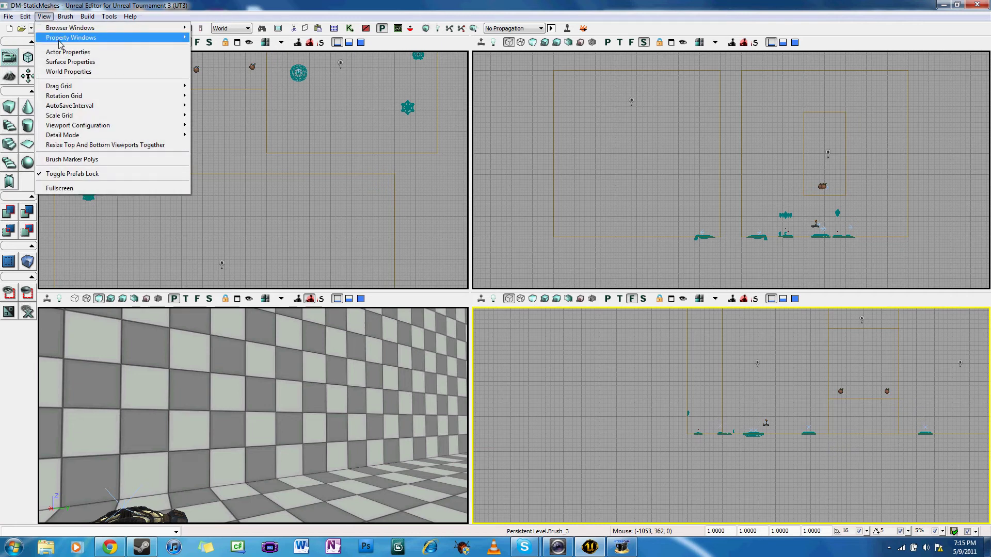
mouse_move(65, 30)
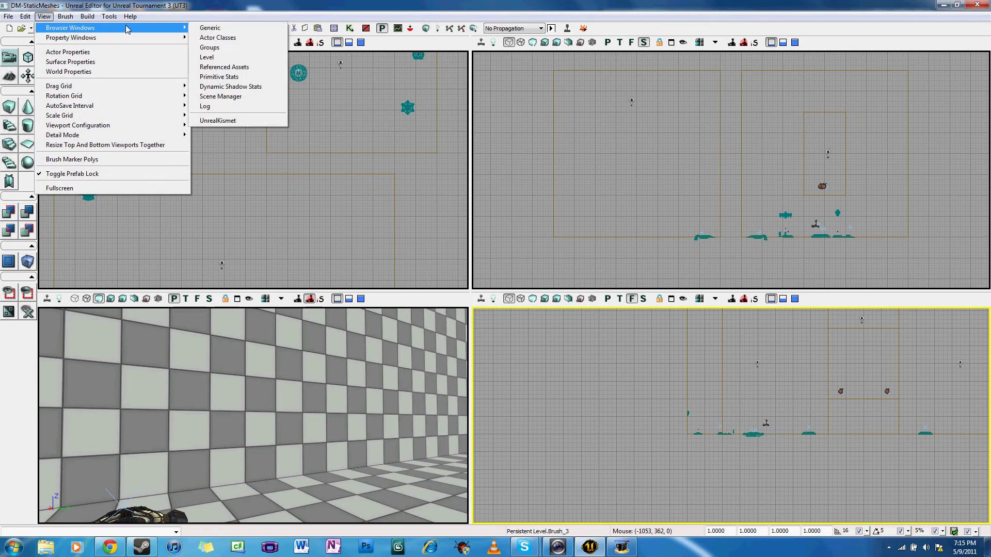
click(279, 27)
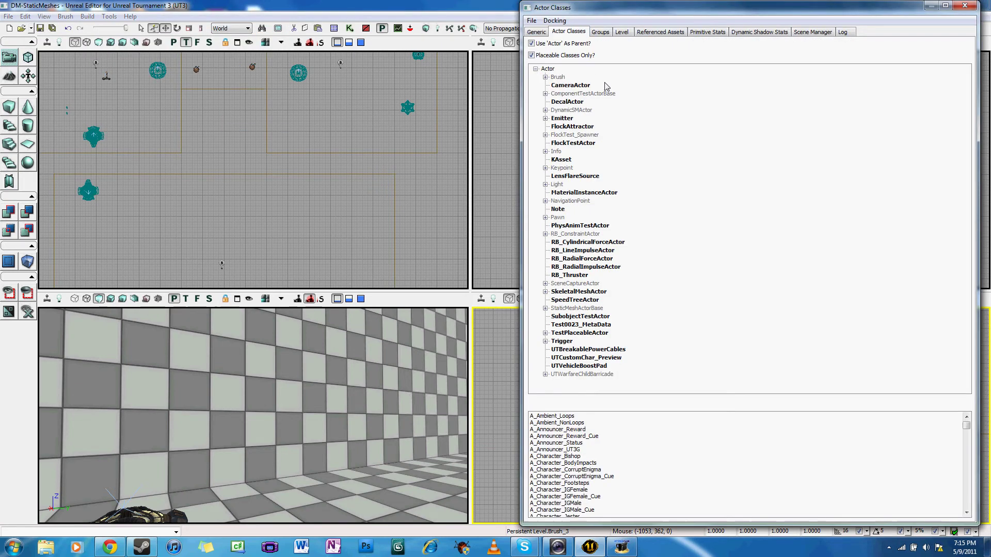
click(584, 33)
click(545, 201)
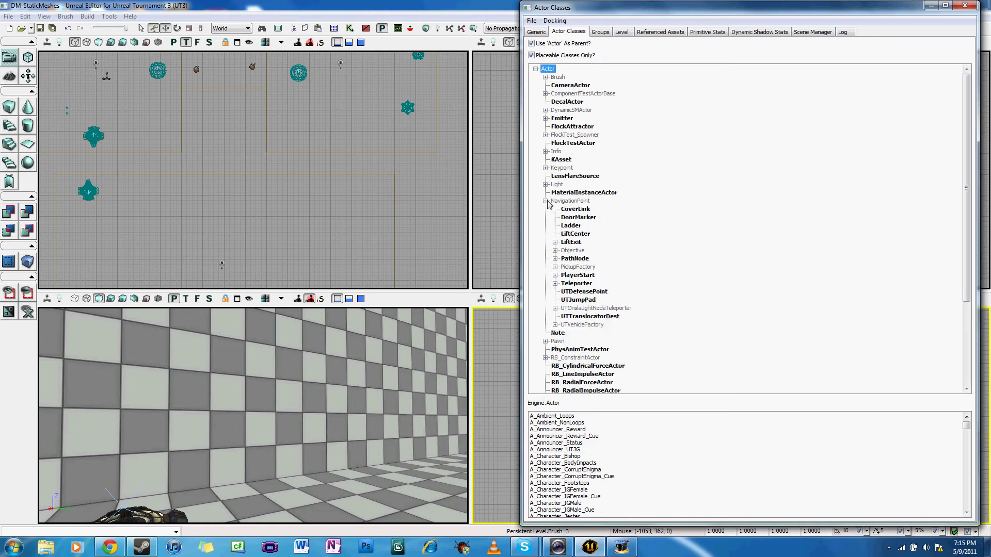
click(555, 283)
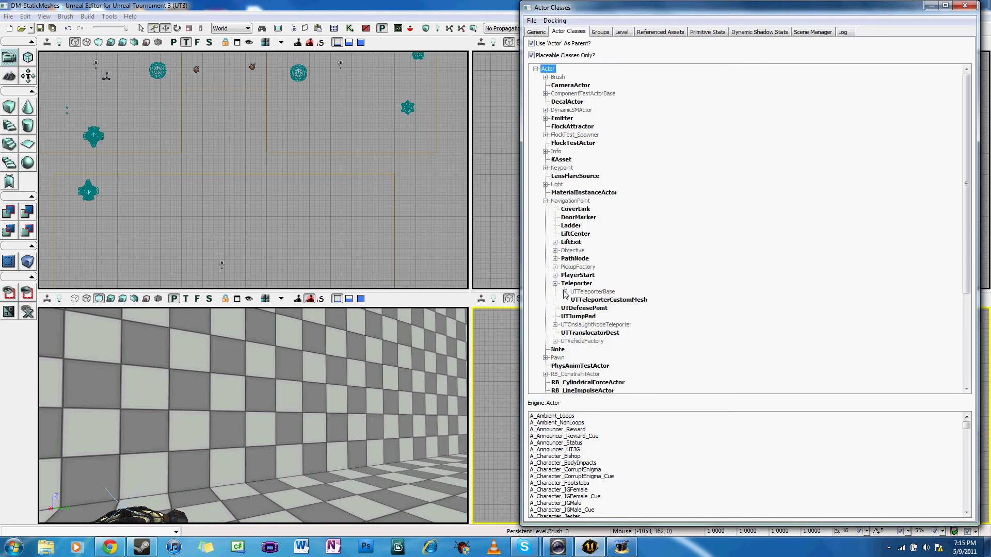
click(565, 292)
click(599, 302)
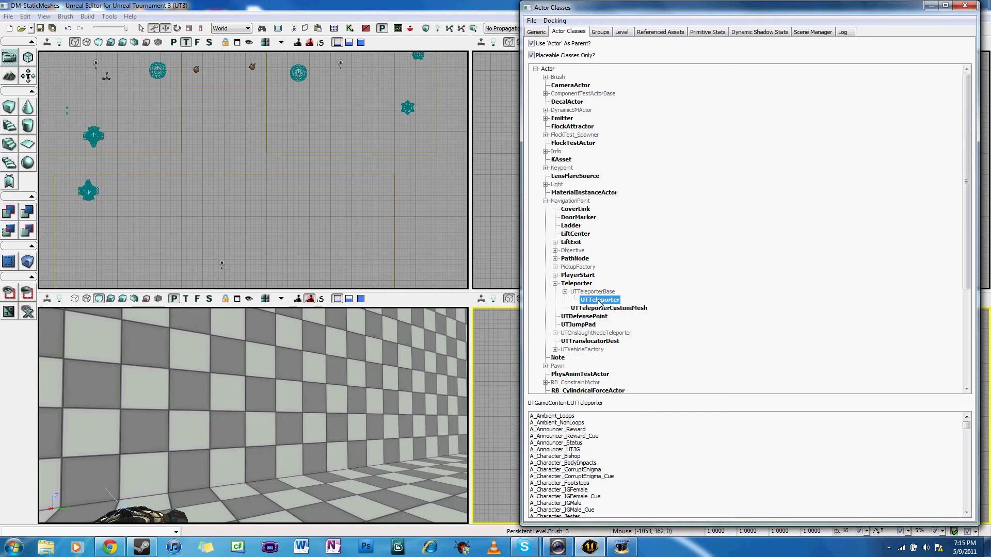
- Add two UTTeleporters in the top view, one near the mouth room's upper-right corner and one directly above it in the right eye room
right_click(365, 187)
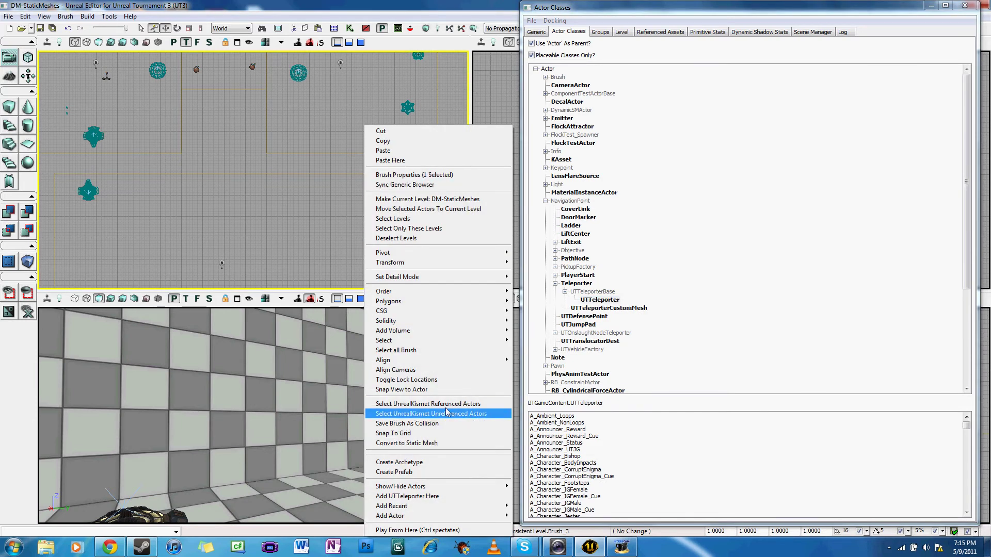
click(454, 497)
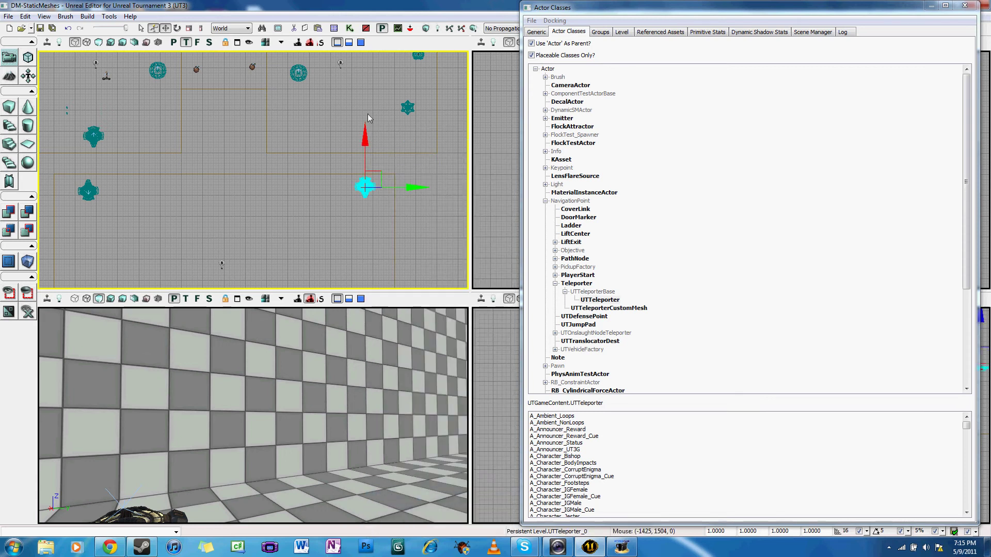
right_click(374, 144)
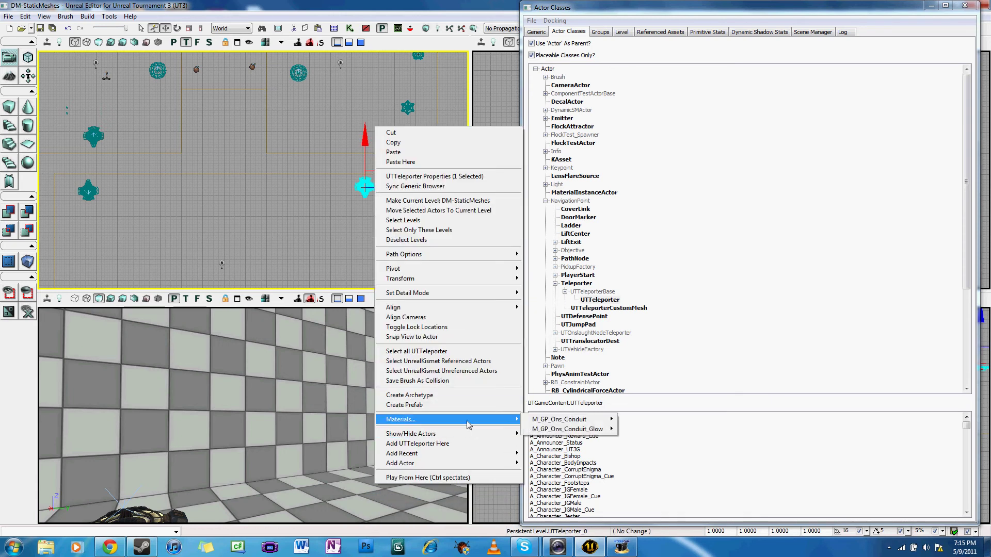
click(433, 444)
drag(420, 139, 410, 140)
click(965, 5)
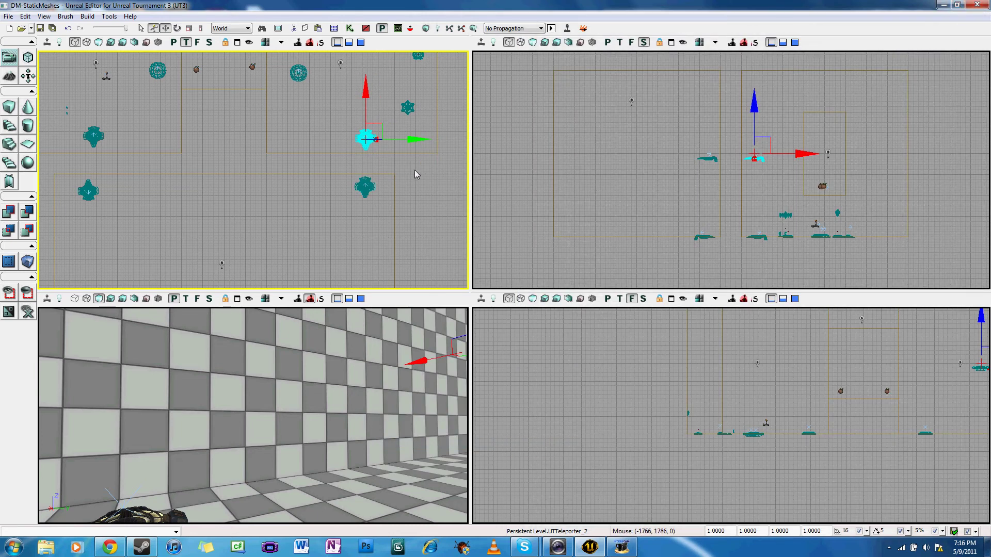
click(231, 165)
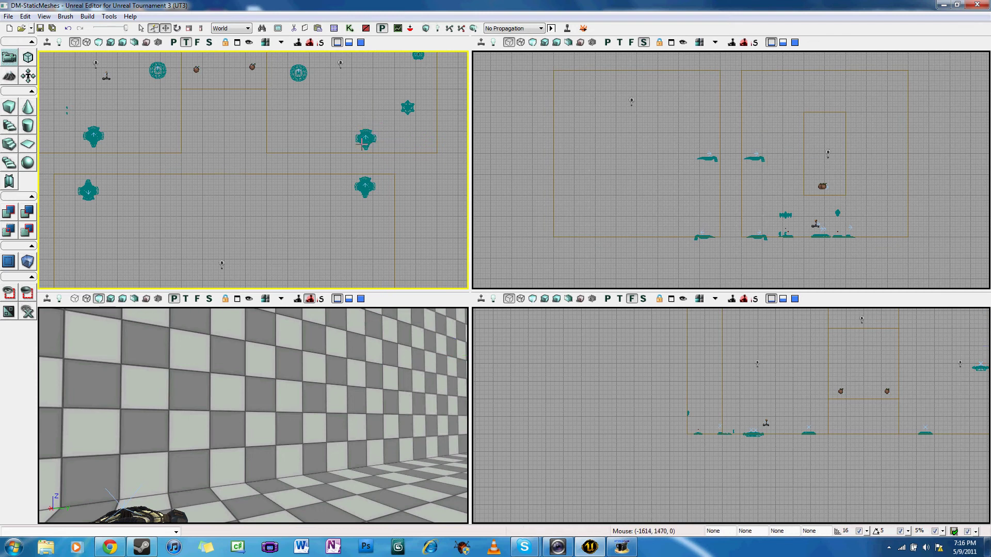
- Open the properties of the new teleporter in the right eye room
scroll(260, 134, down, 3)
scroll(259, 135, down, 1)
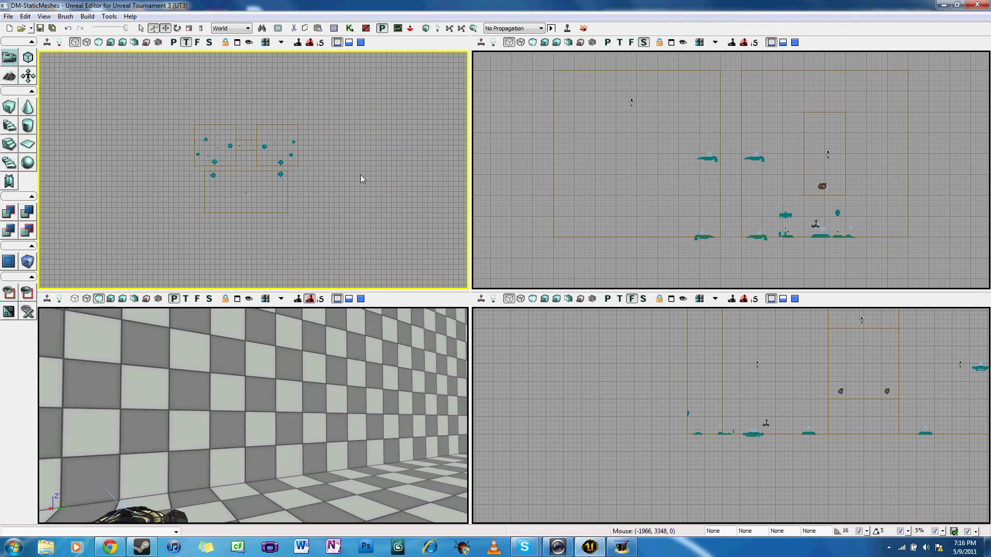
scroll(316, 216, up, 6)
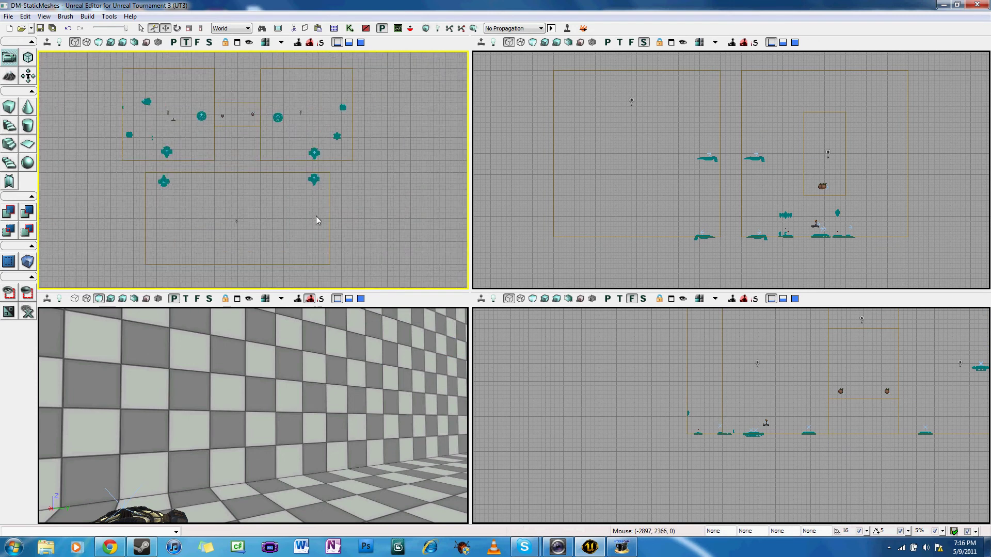
drag(316, 216, 188, 188)
scroll(268, 200, up, 2)
scroll(155, 183, down, 1)
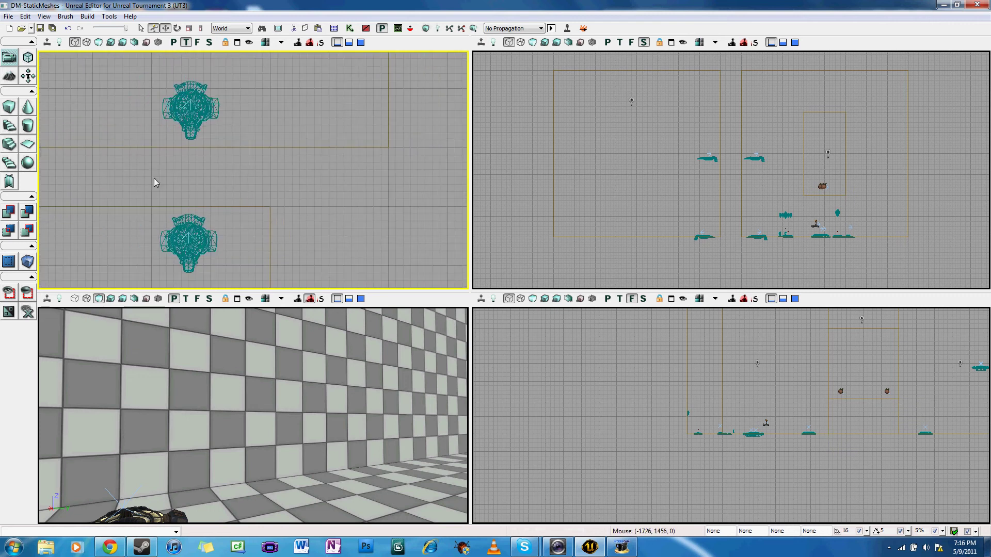
right_click(182, 102)
click(113, 158)
click(192, 117)
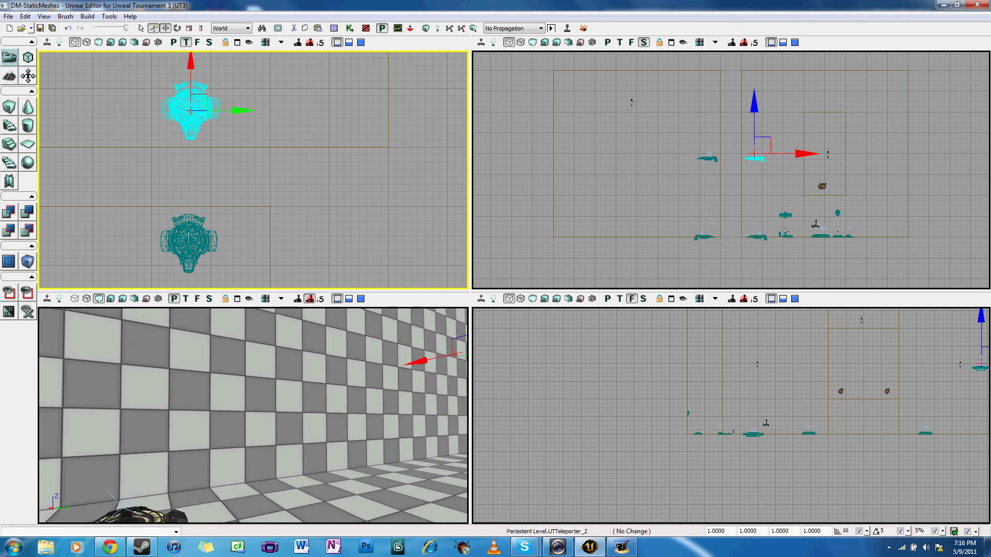
right_click(192, 105)
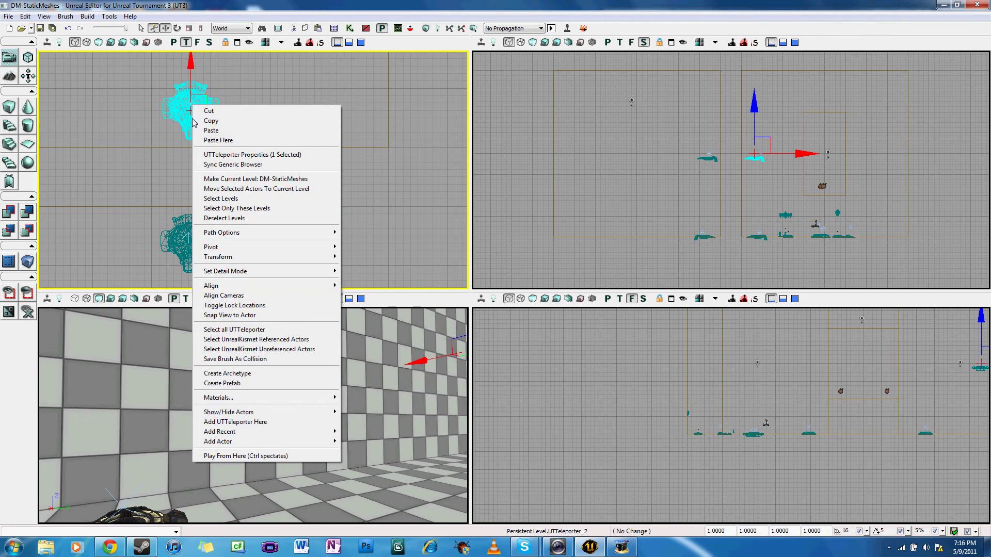
click(288, 156)
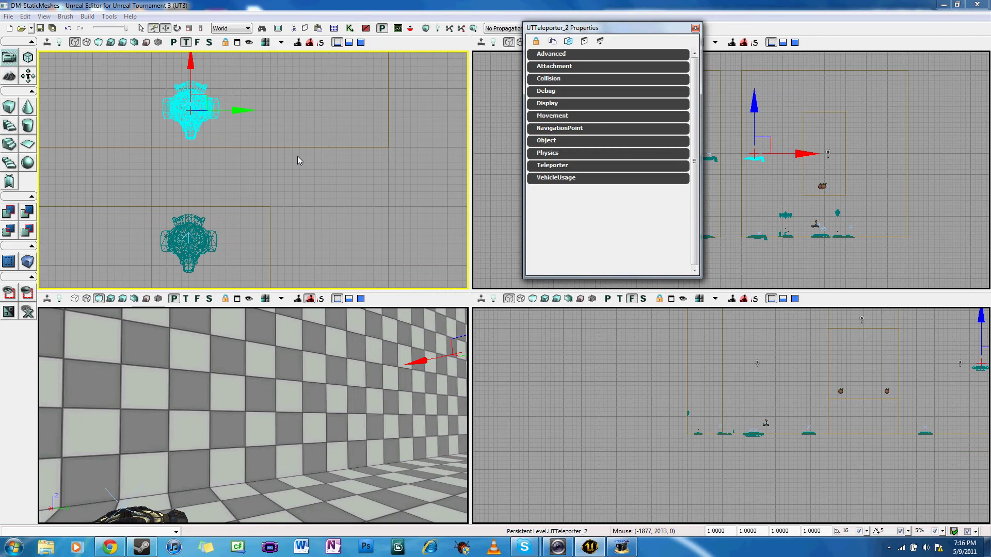
- Set the right eye room teleporter's Tag to RightEye and its URL to TopRightMouth
click(569, 143)
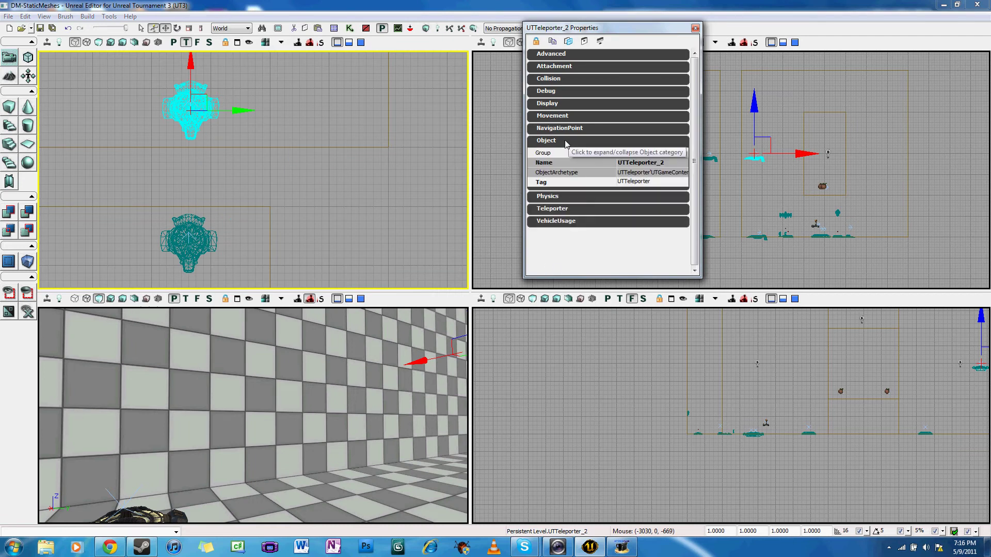
click(590, 210)
scroll(638, 228, down, 3)
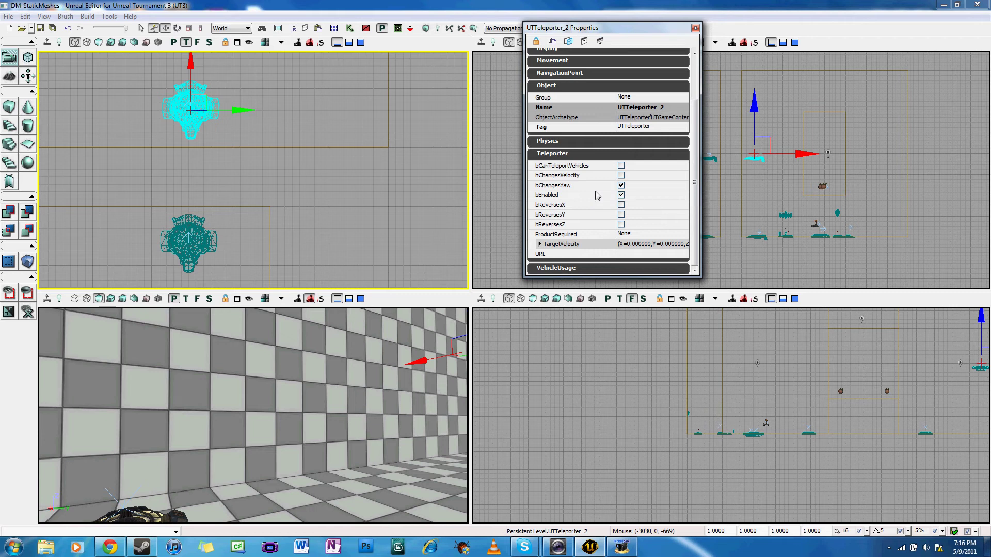
click(652, 127)
text(RightEye)
click(629, 260)
text(TopR)
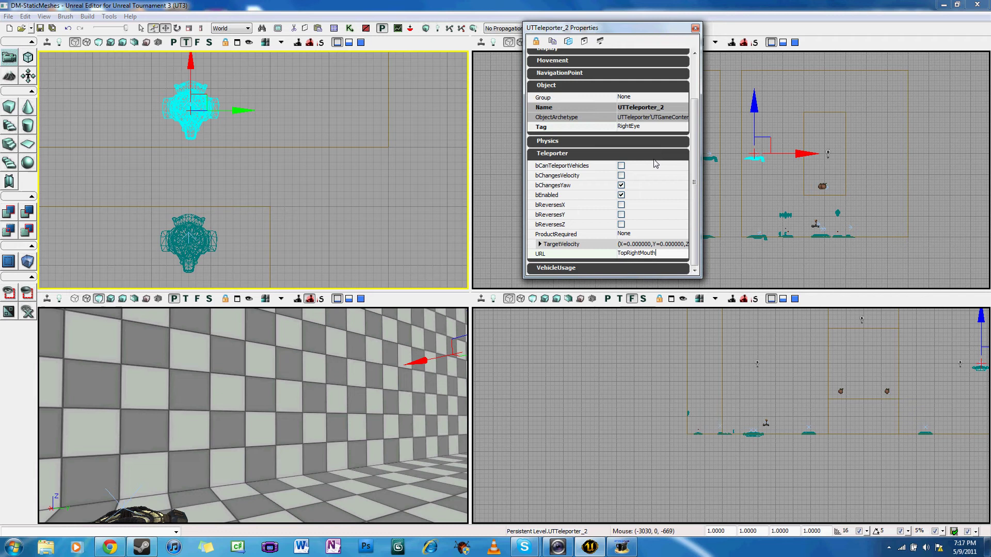
- Give the new teleporter in the mouth room the Tag TopRightMouth and the URL RightEye
click(195, 251)
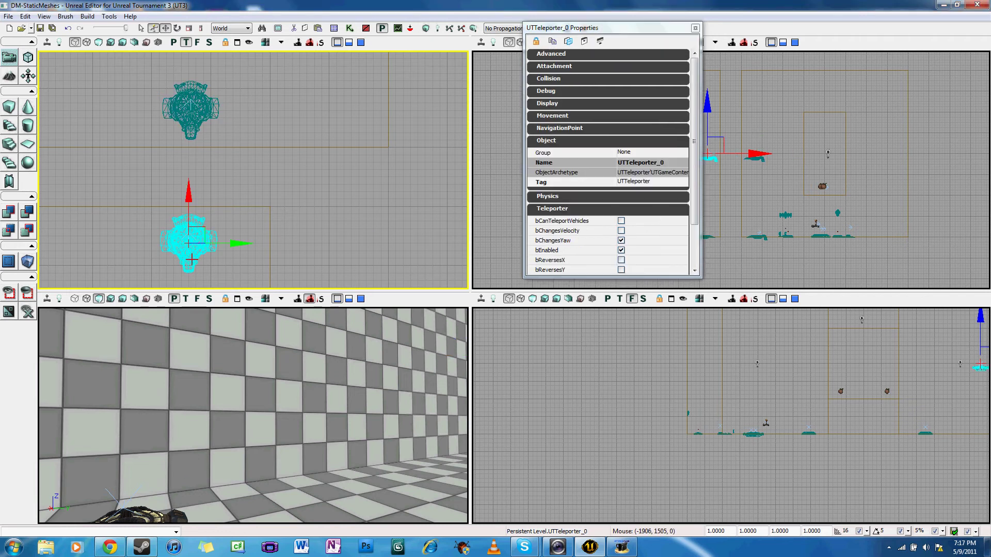
click(653, 182)
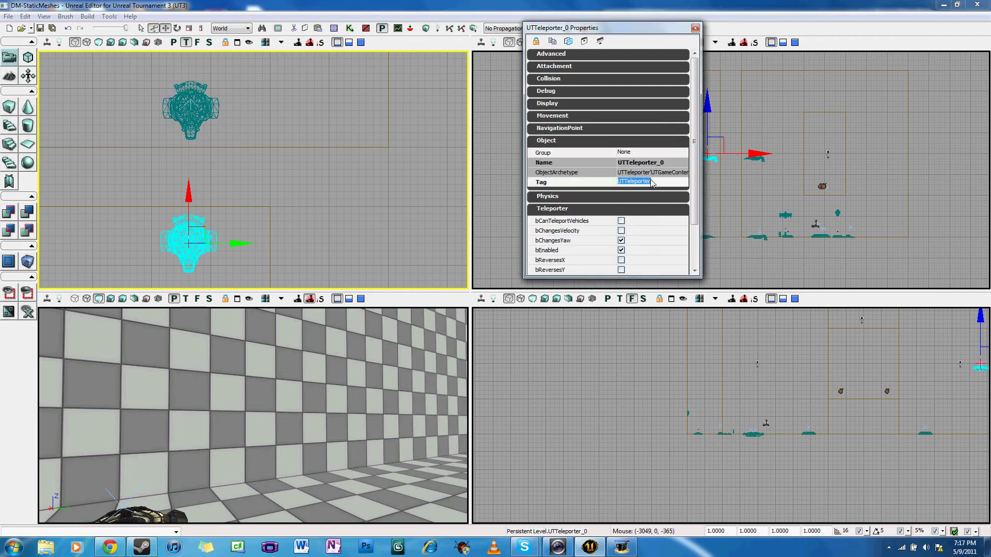
text(TopRightMouth)
scroll(588, 203, down, 2)
click(627, 255)
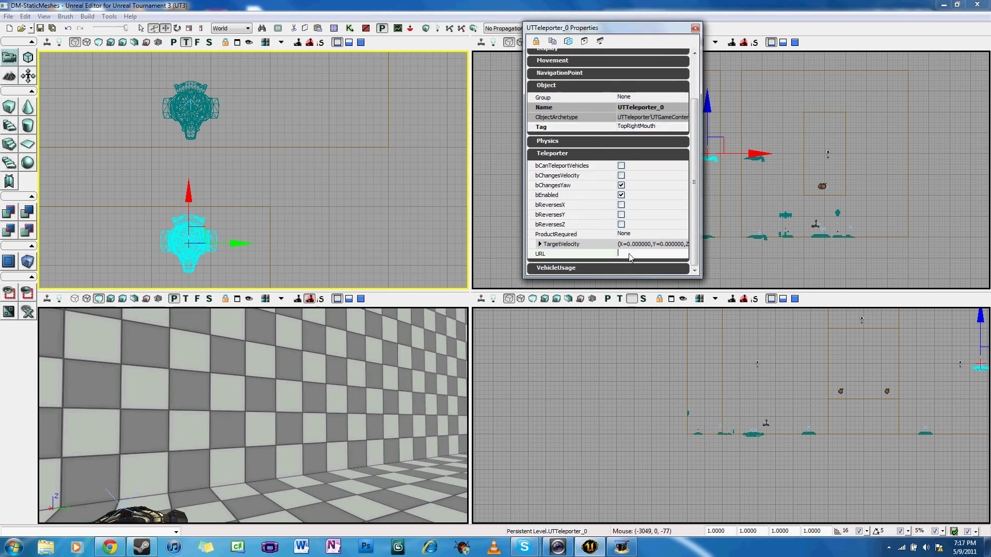
text(RightEye)
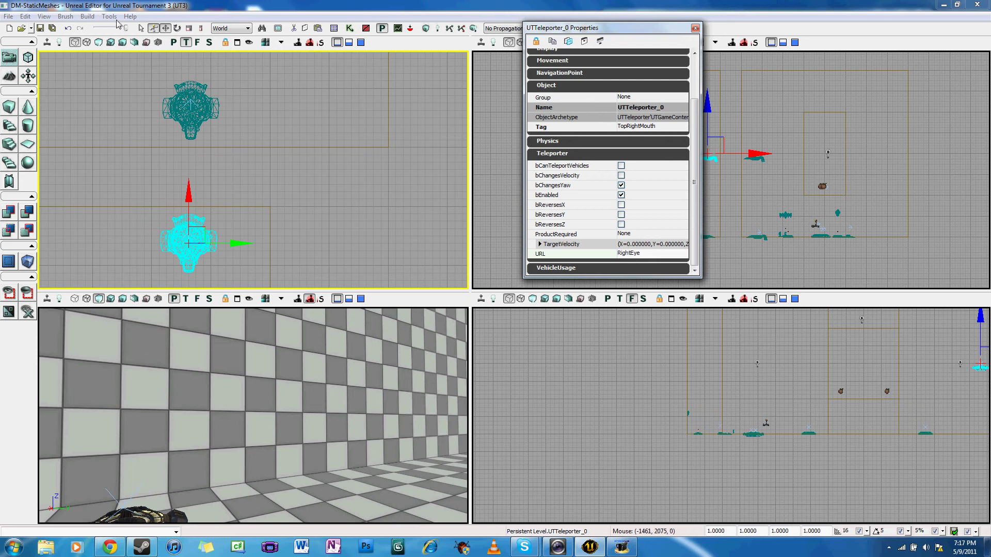
- Build everything in the level and dismiss the Map Check results
click(87, 16)
click(98, 72)
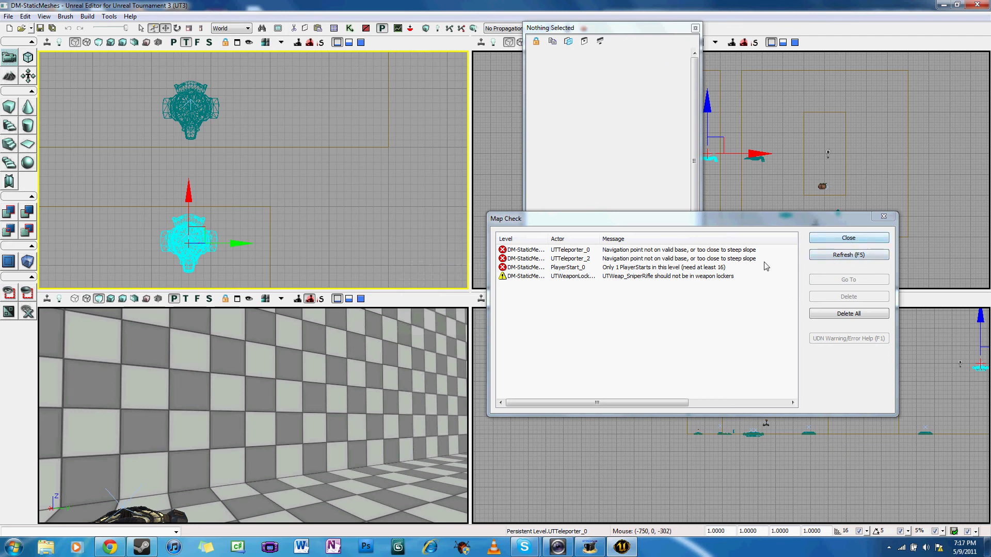
click(849, 237)
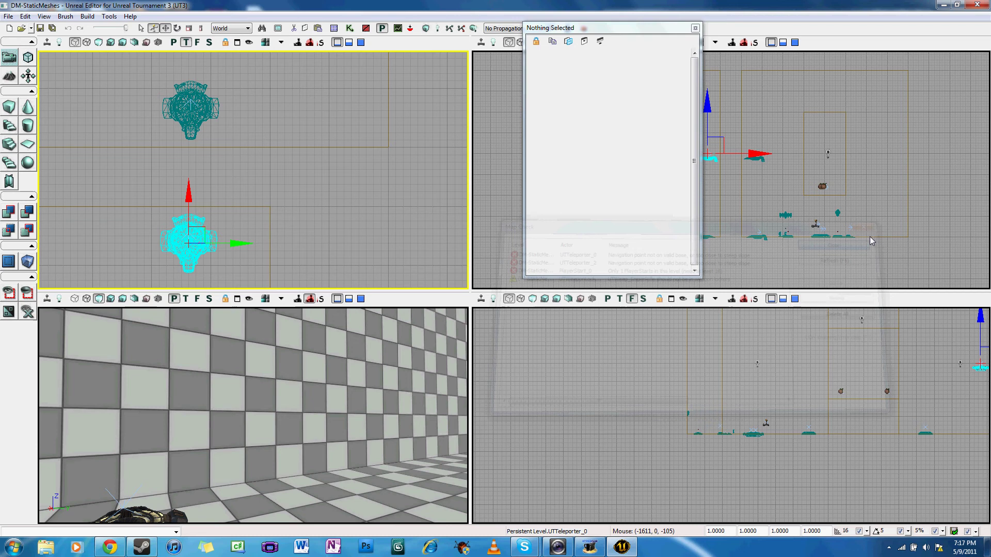
- Play the level in the editor, walk through the teleporter and test the new one in the room's corner, then quit the game
click(87, 16)
click(120, 87)
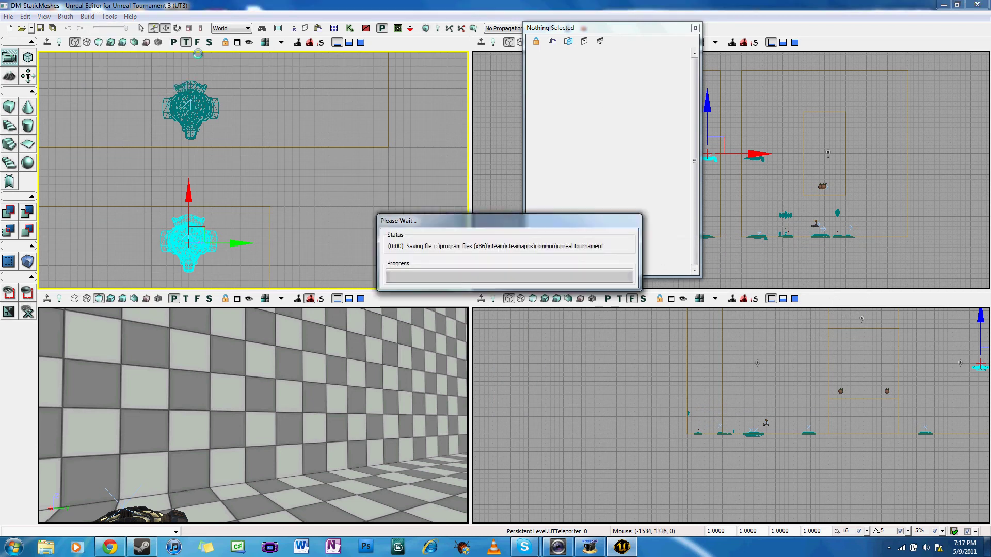
key(w)
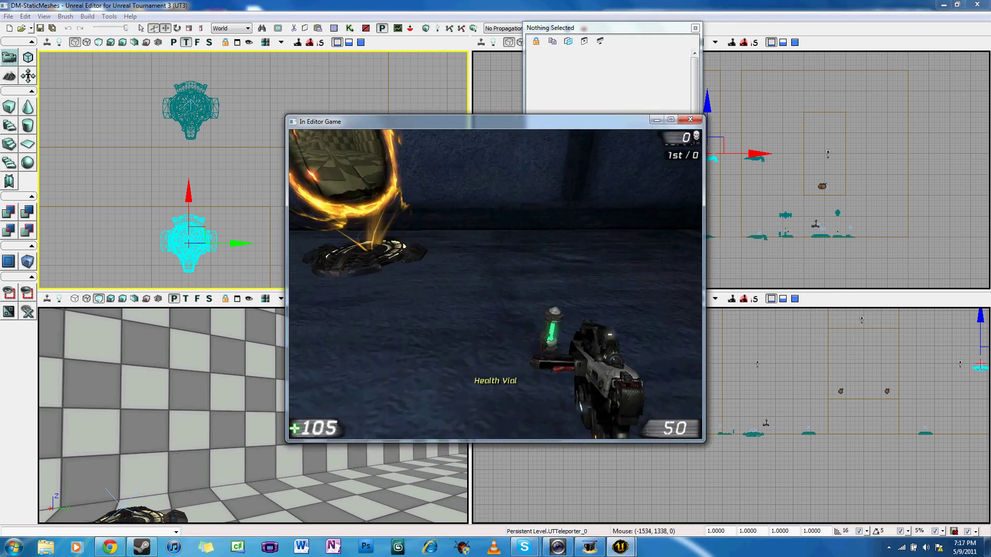
key(w)
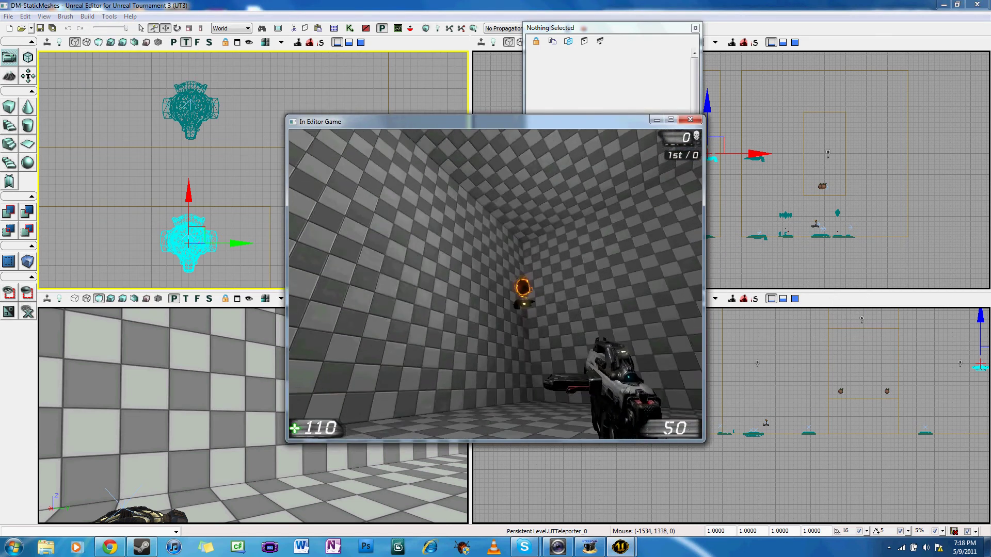
click(495, 284)
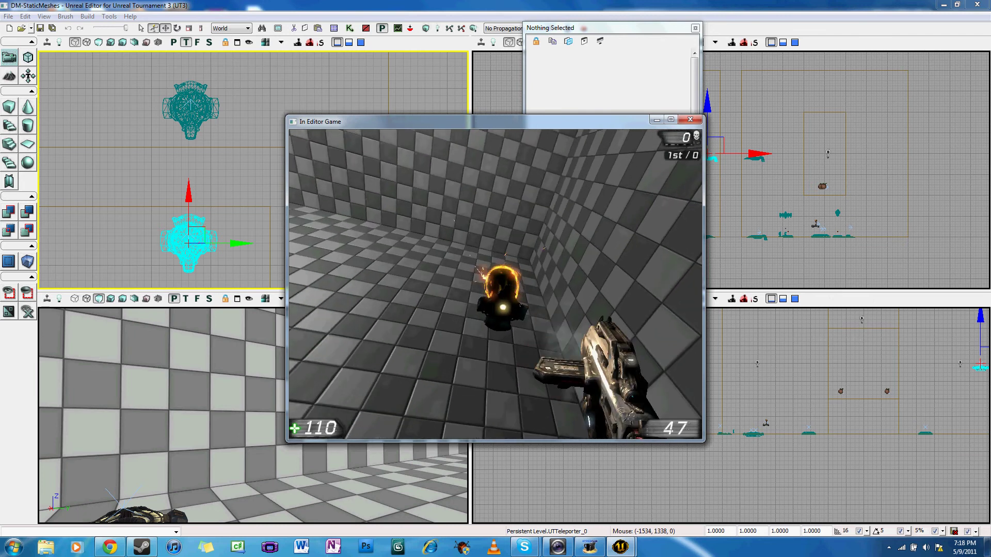
click(495, 284)
click(495, 284)
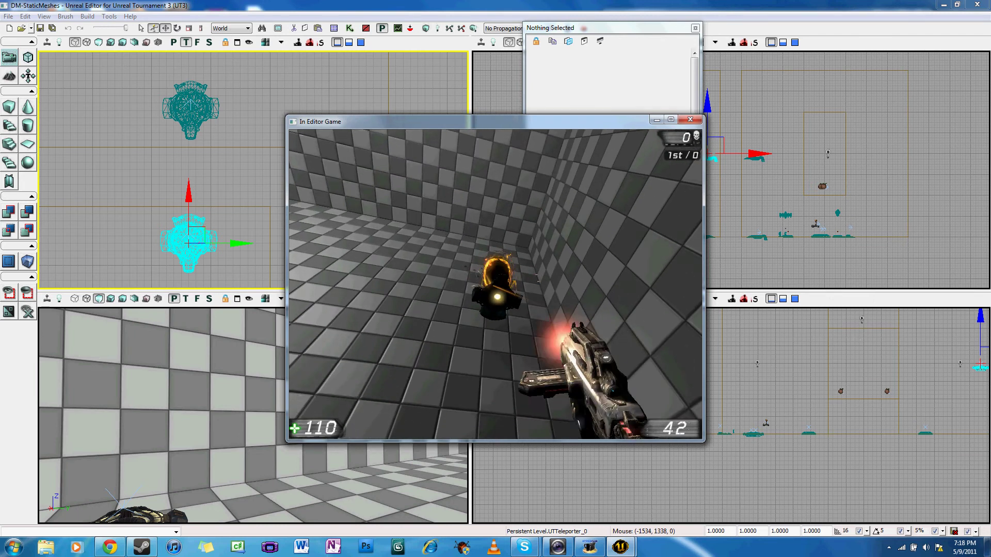
click(495, 284)
key(w)
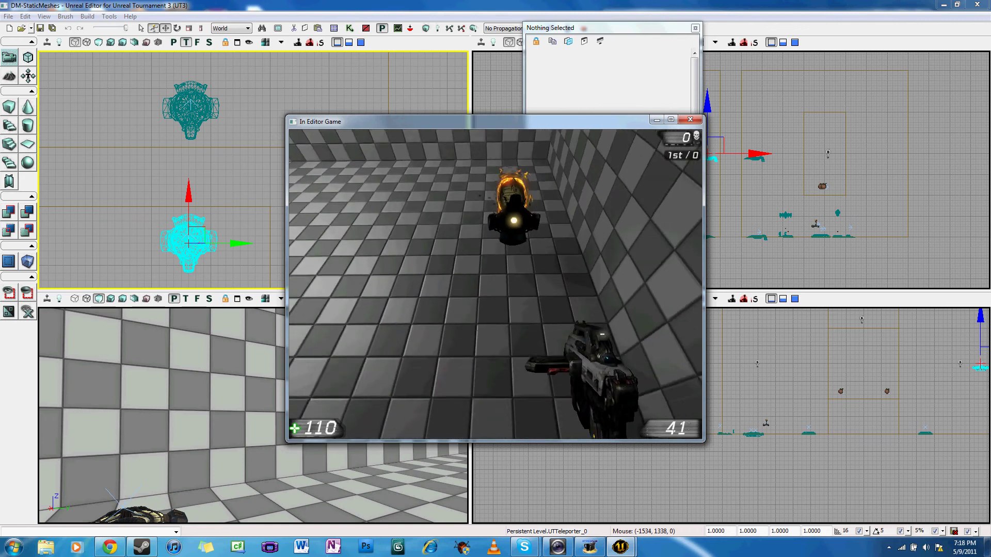
key(Escape)
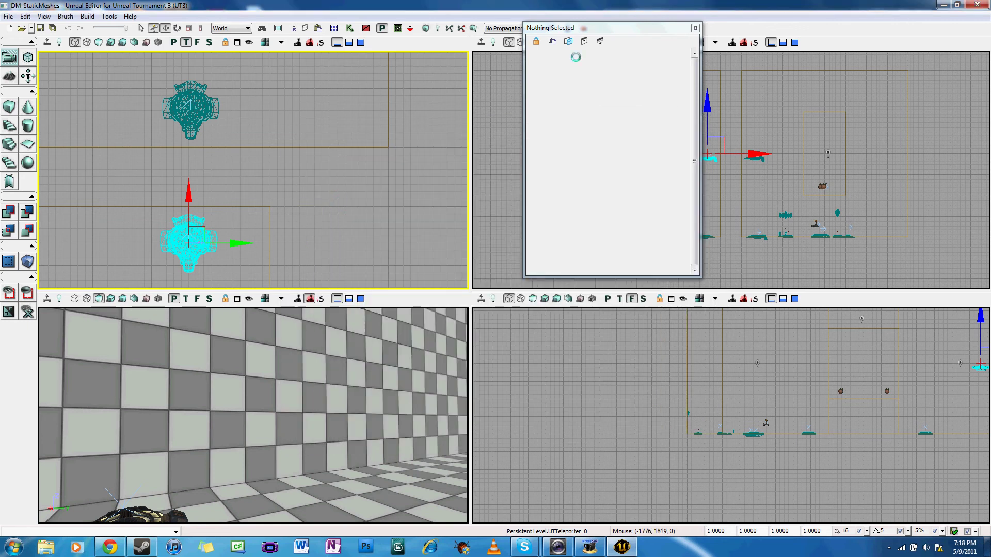
- Close the empty properties window and lower both new teleporters straight down onto the room floors in the side view
click(695, 28)
click(109, 16)
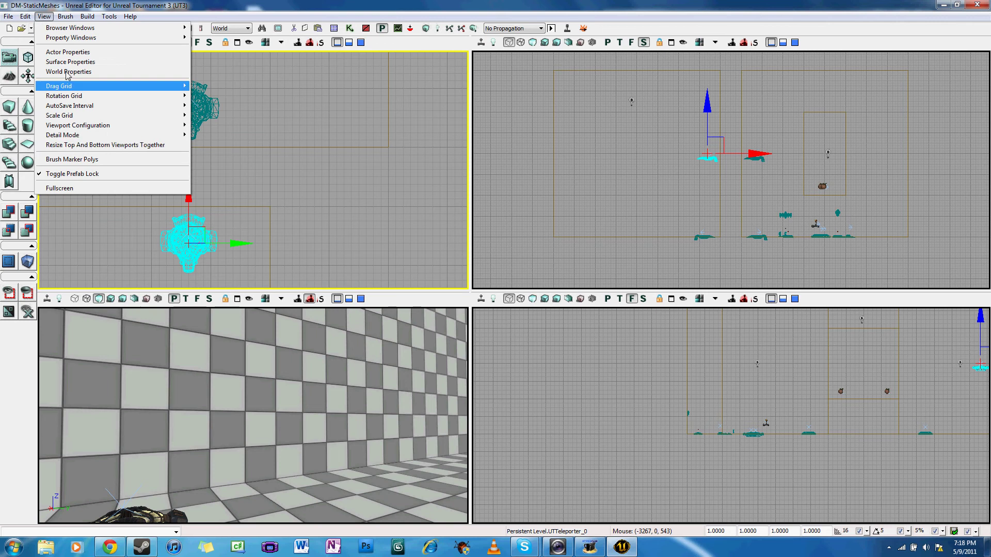
click(89, 17)
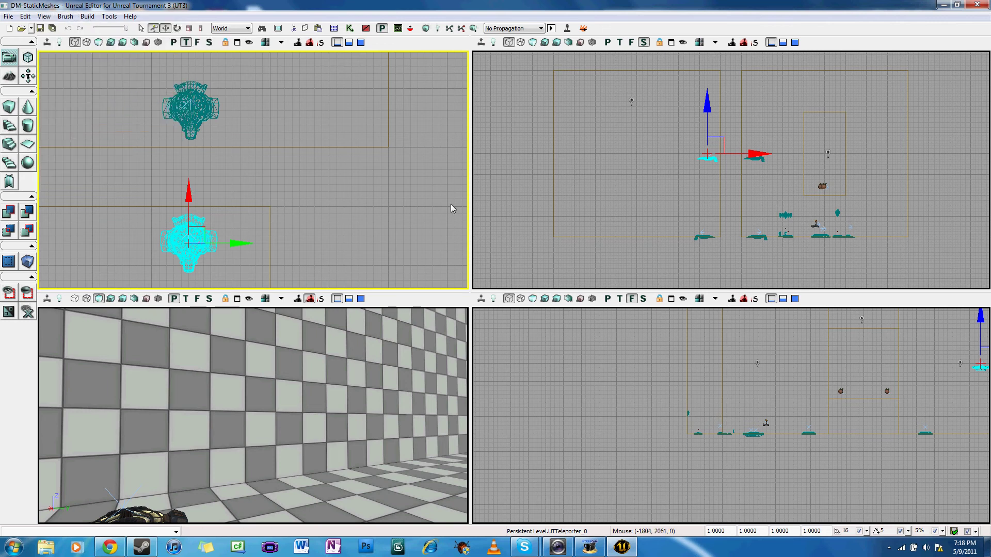
click(707, 105)
click(709, 152)
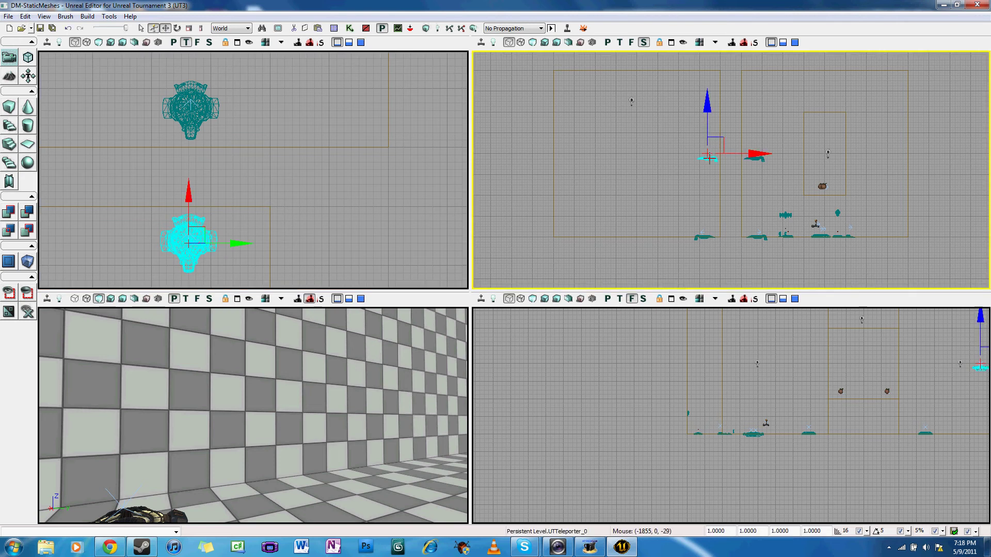
drag(712, 109, 712, 184)
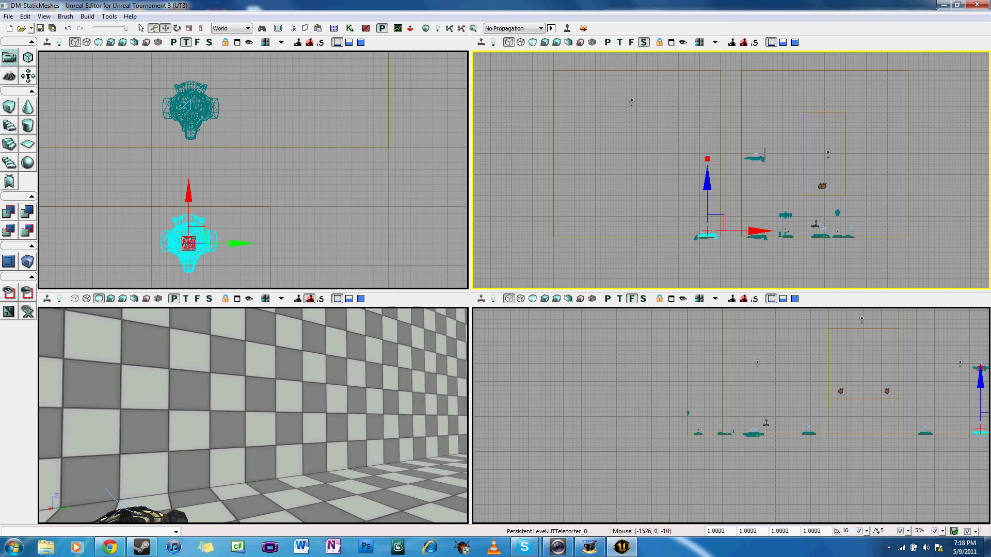
click(756, 158)
drag(753, 126, 753, 195)
- Rebuild everything in the level and launch it for play in the editor
click(87, 16)
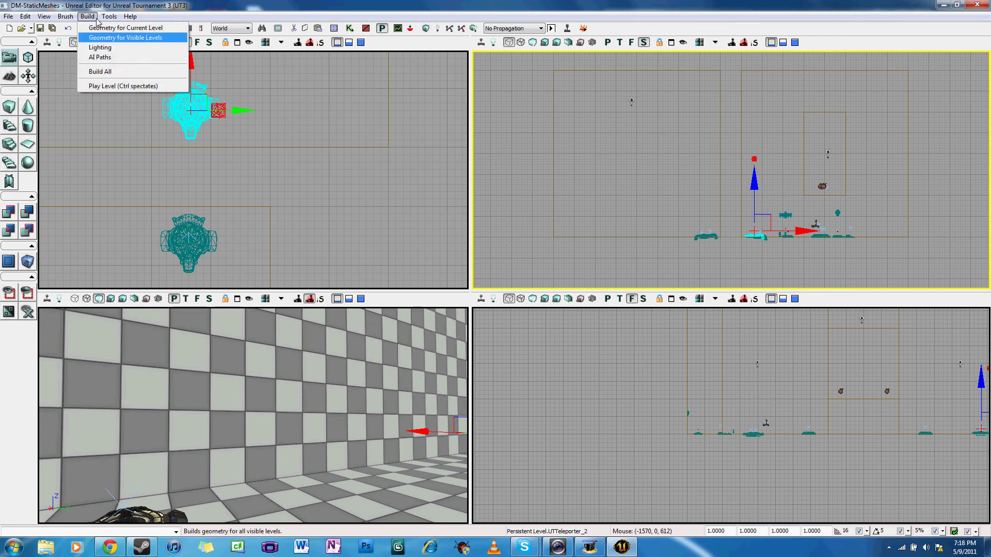
click(107, 73)
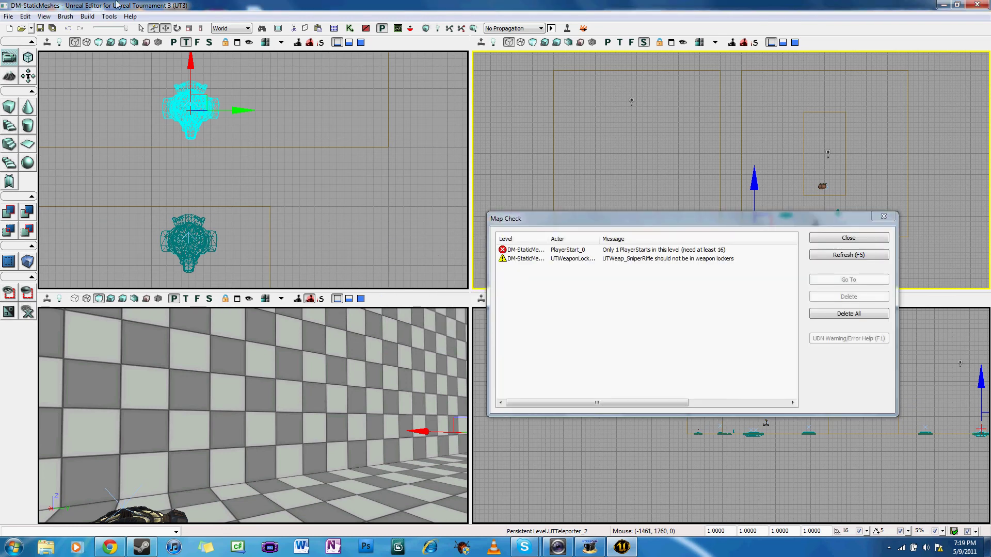
click(87, 16)
click(123, 85)
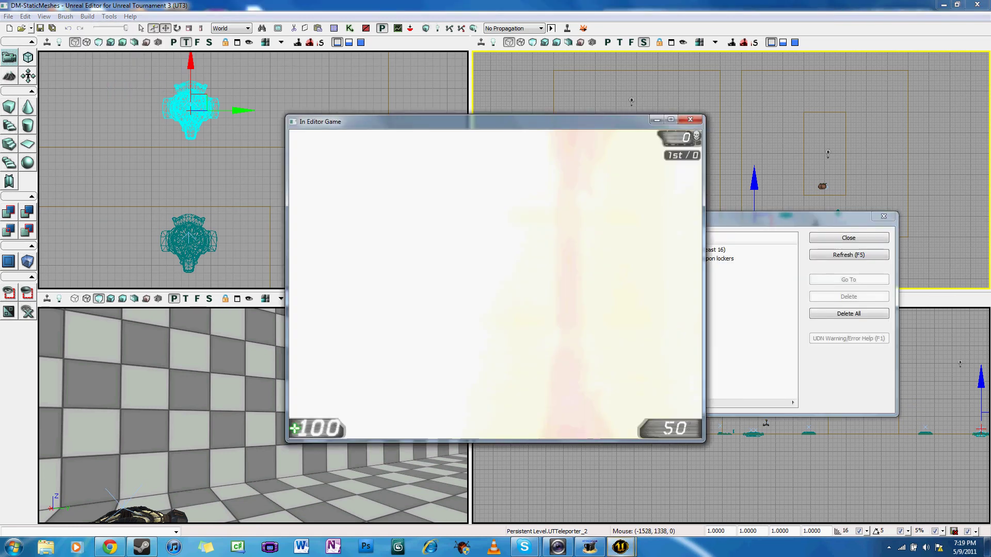
- Walk through the new teleporter to test the link between the rooms, then quit the game and close the Map Check
key(w)
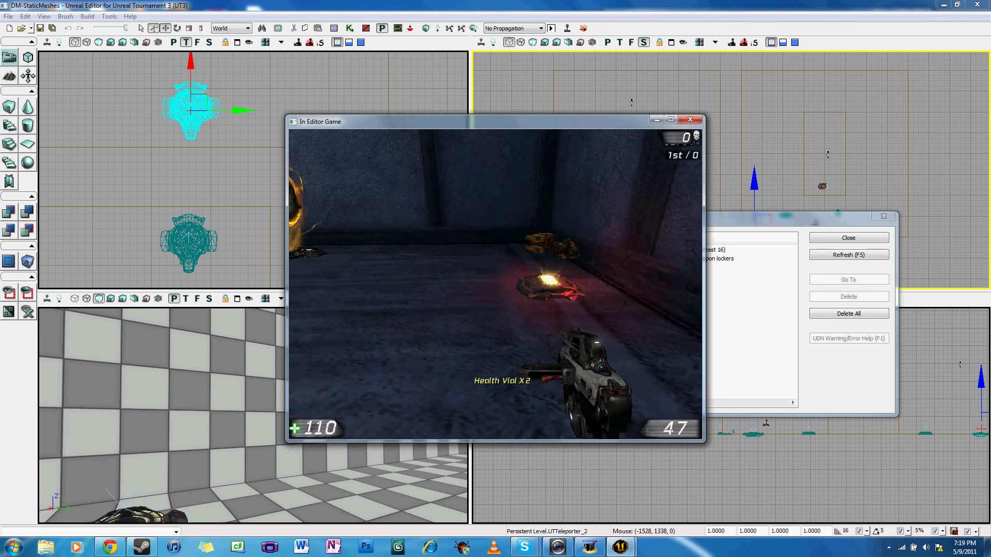
key(w)
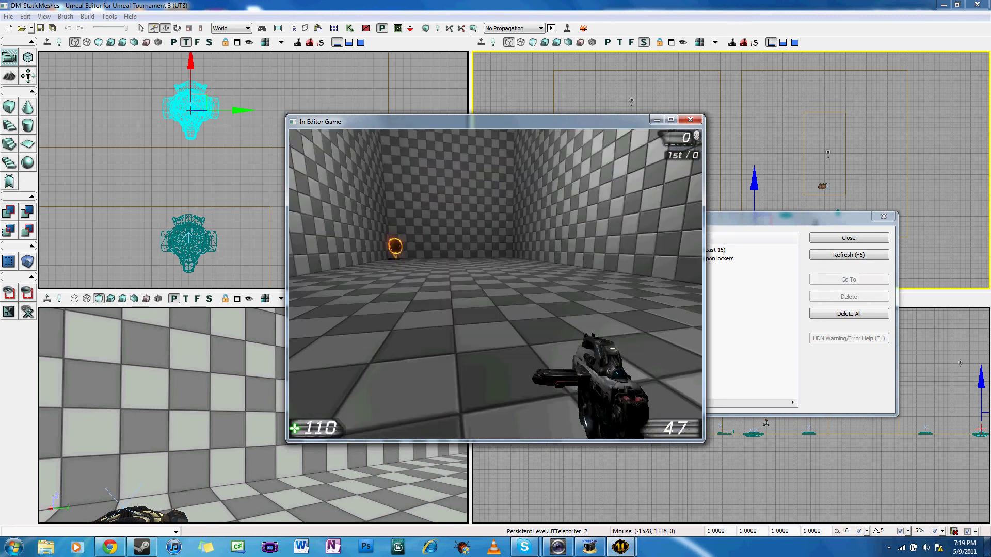
key(w)
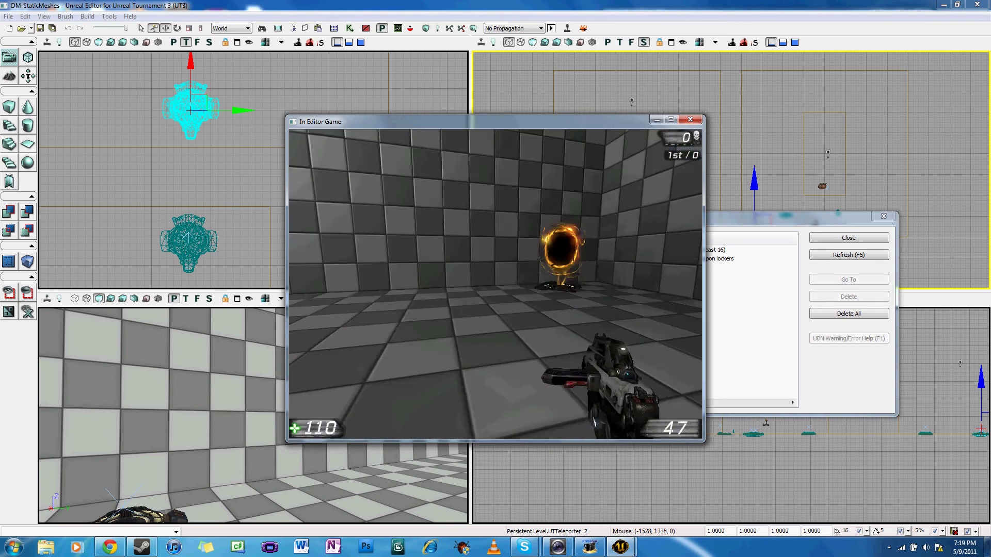
key(w)
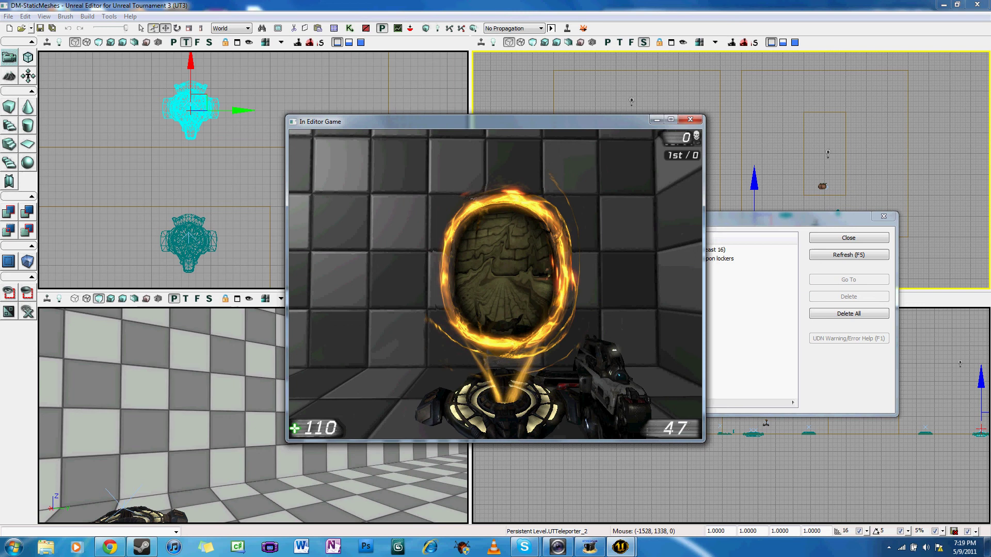
key(w)
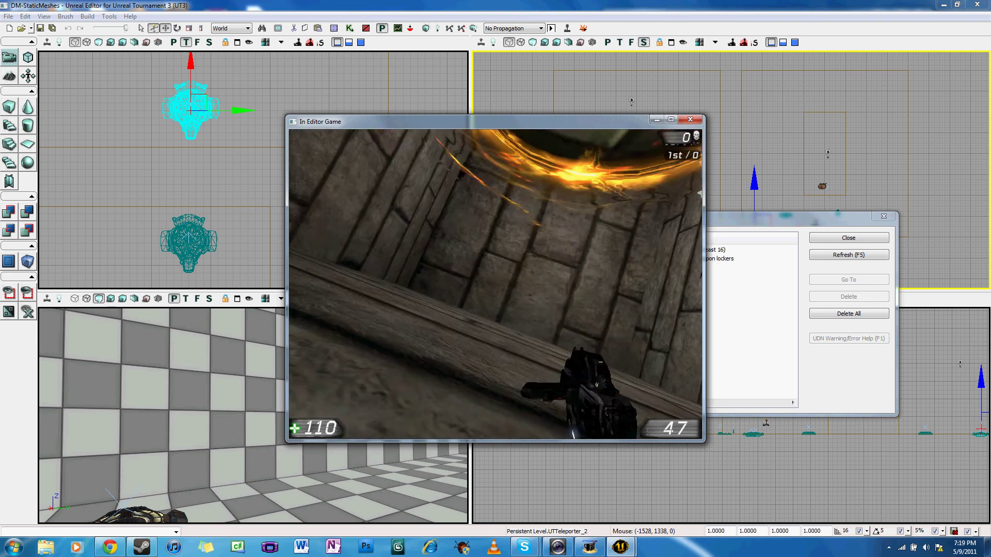
key(w)
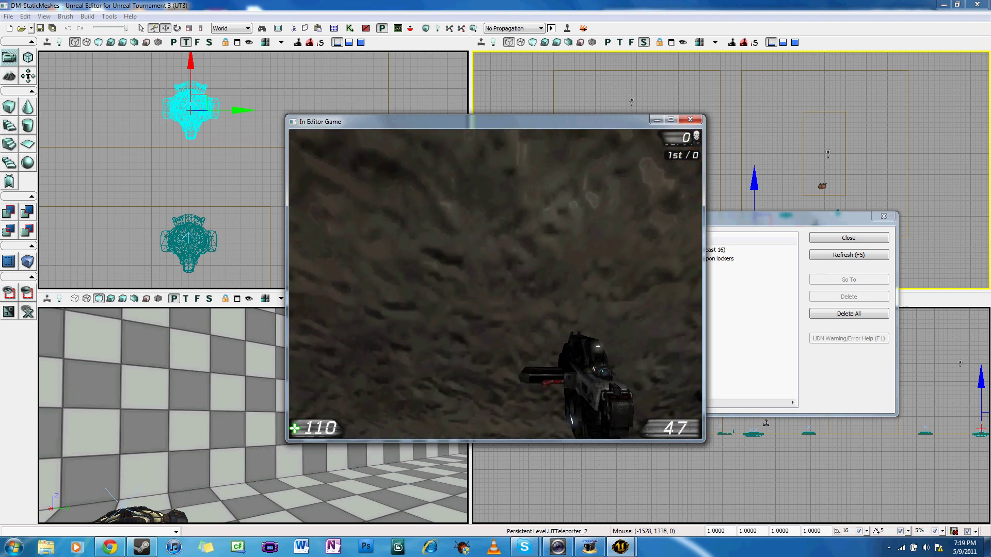
key(w)
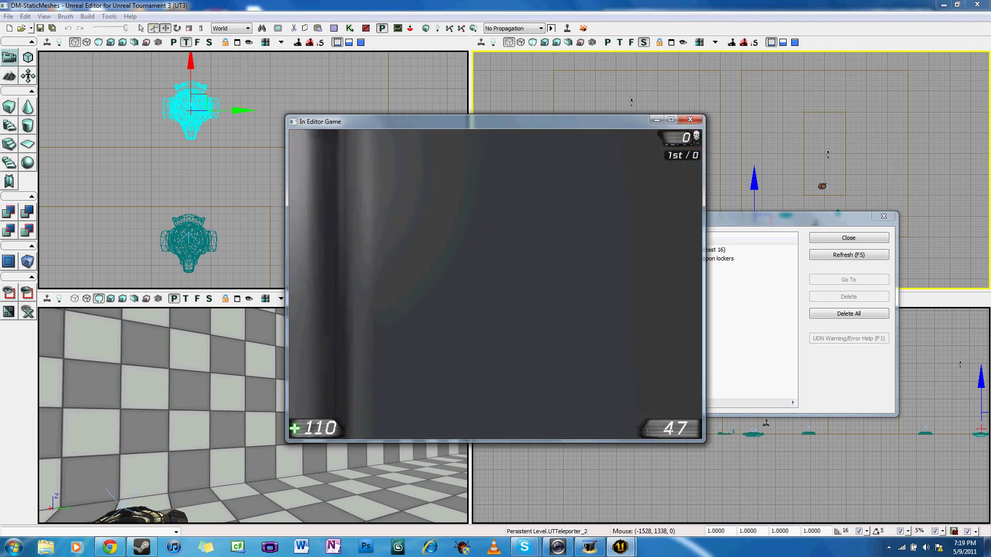
key(w)
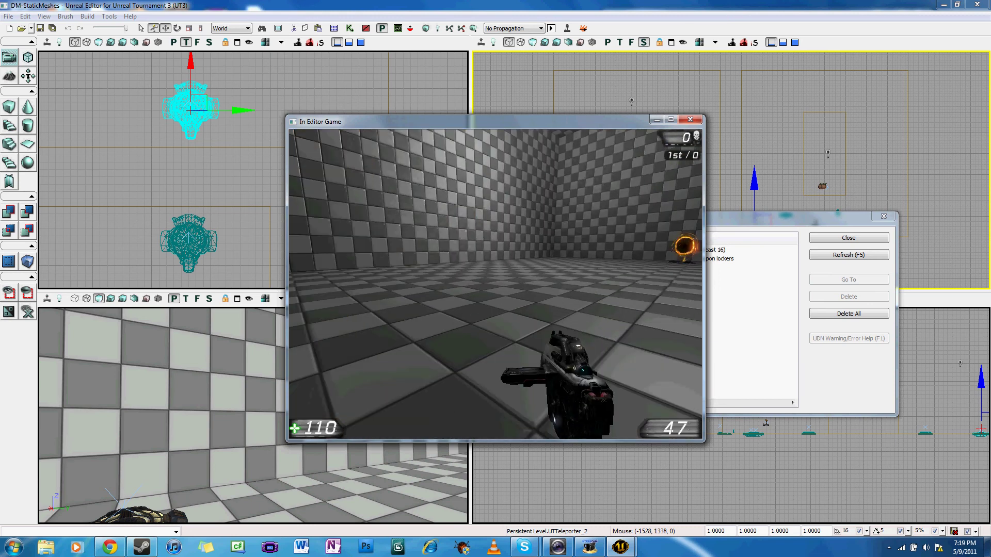
key(Escape)
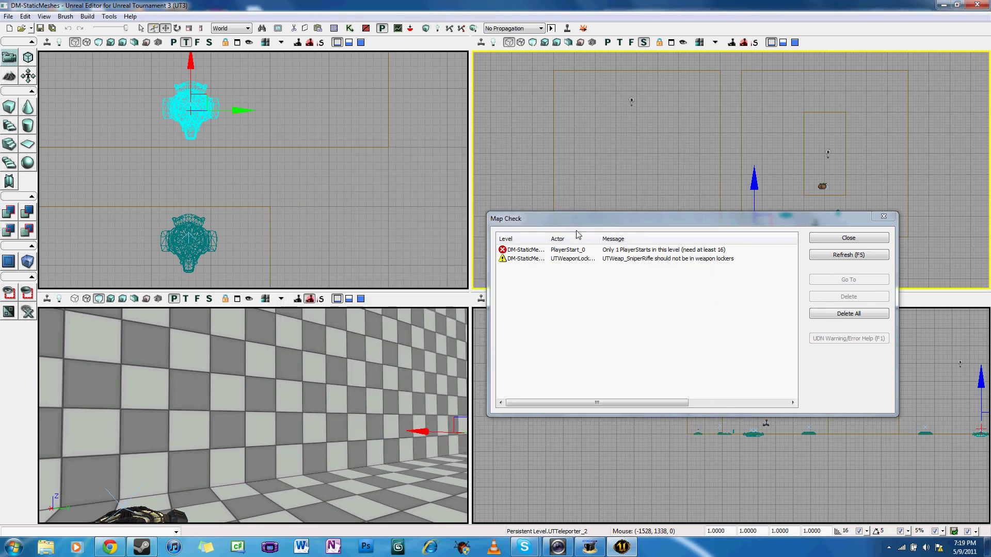
click(884, 216)
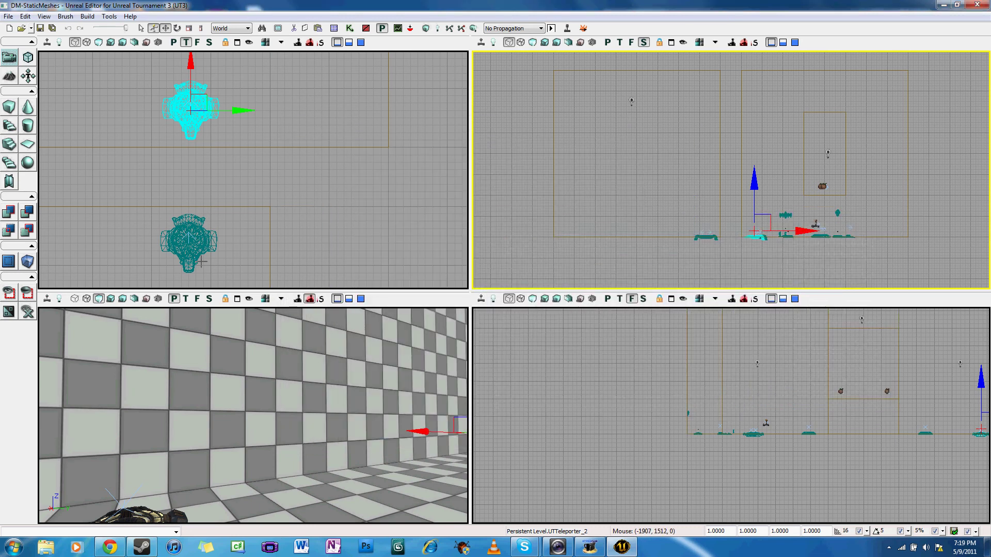
- Rotate the mouth room's new teleporter 180 degrees in the top view so it faces the opposite way
click(181, 156)
drag(182, 157, 234, 150)
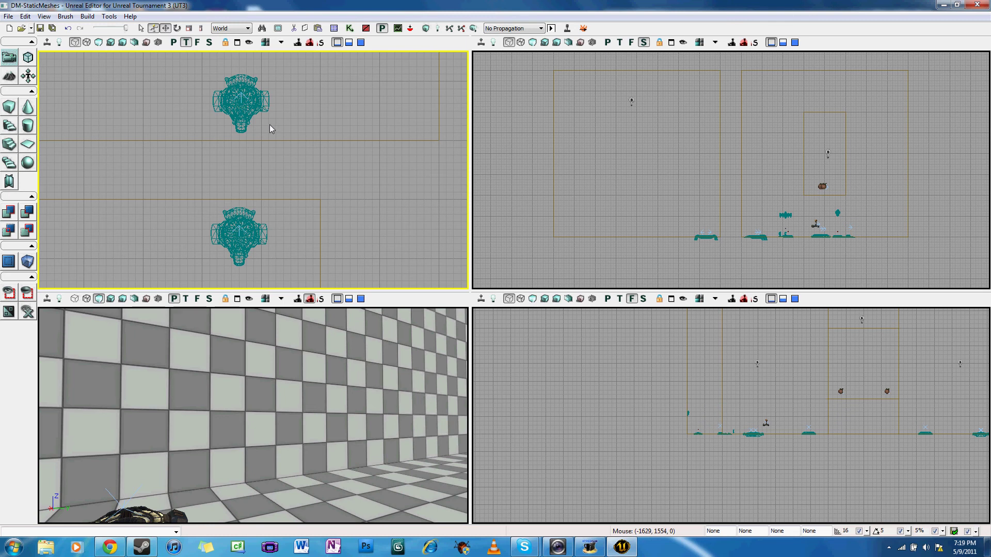
click(247, 242)
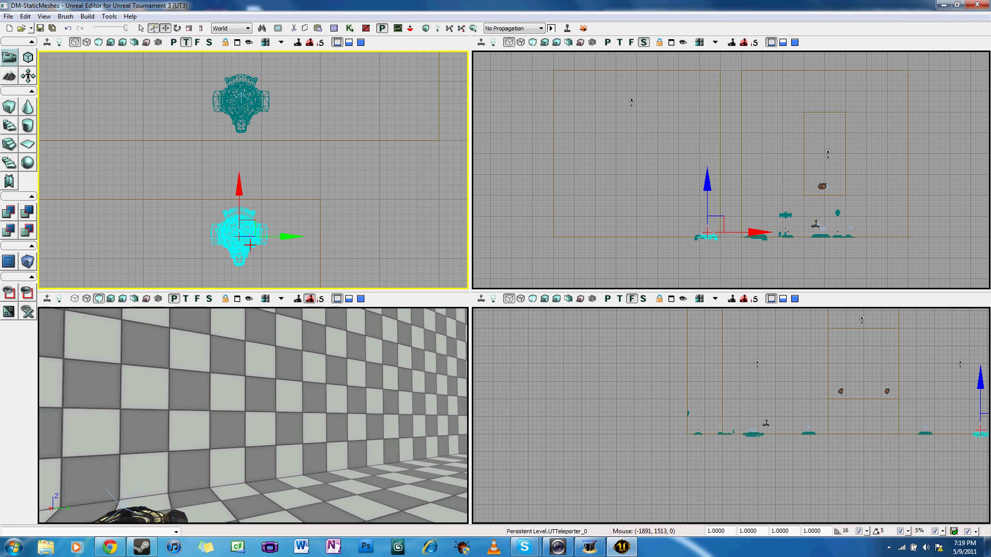
key(e)
key(r)
key(e)
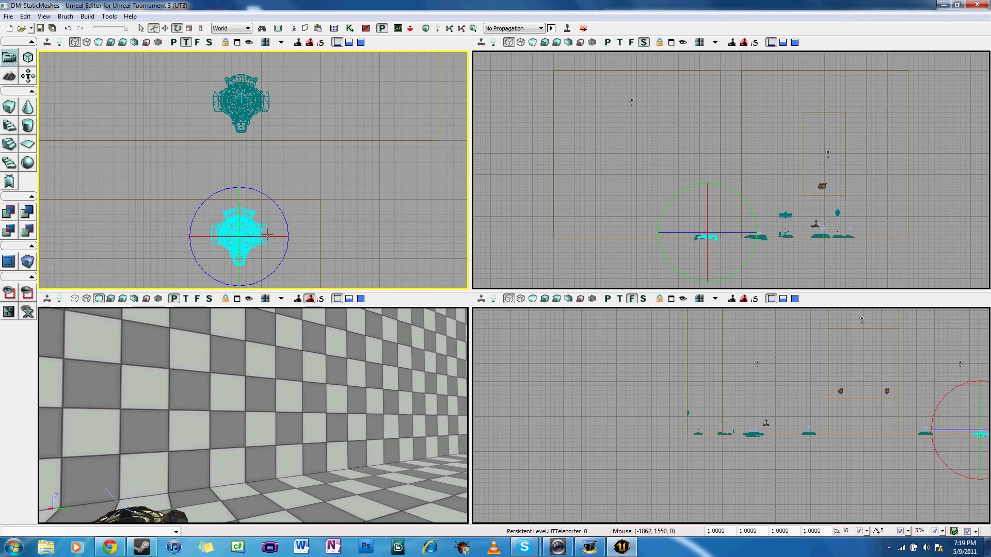
mouse_move(271, 200)
mouse_down()
mouse_move(255, 233)
mouse_move(316, 155)
mouse_up()
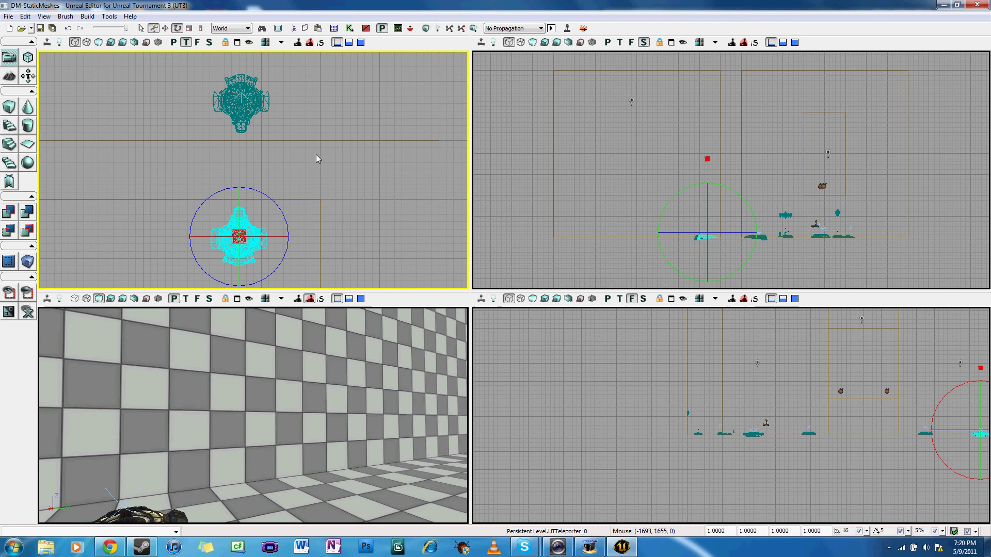
- Rebuild everything in the level with the rotated teleporter and launch it for play in the editor
click(87, 16)
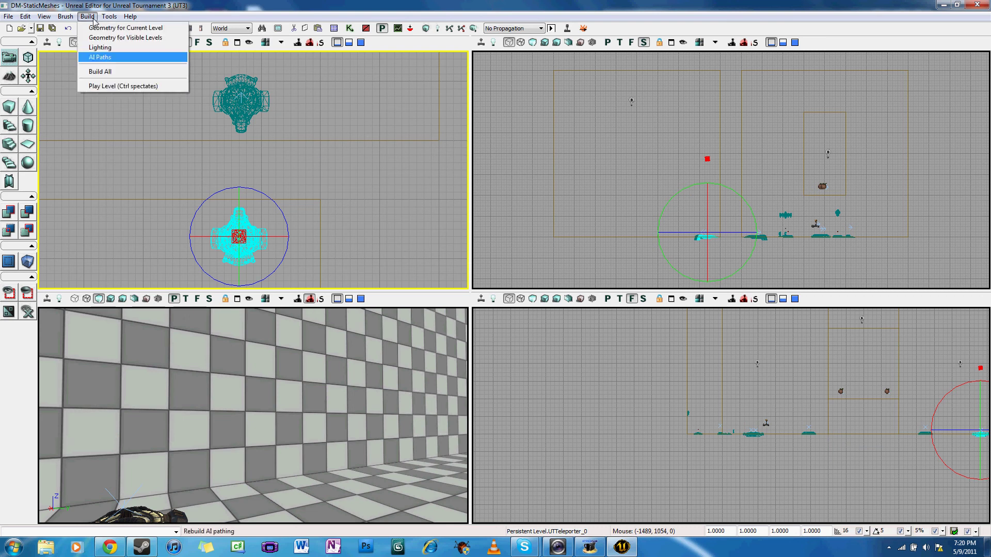
click(128, 71)
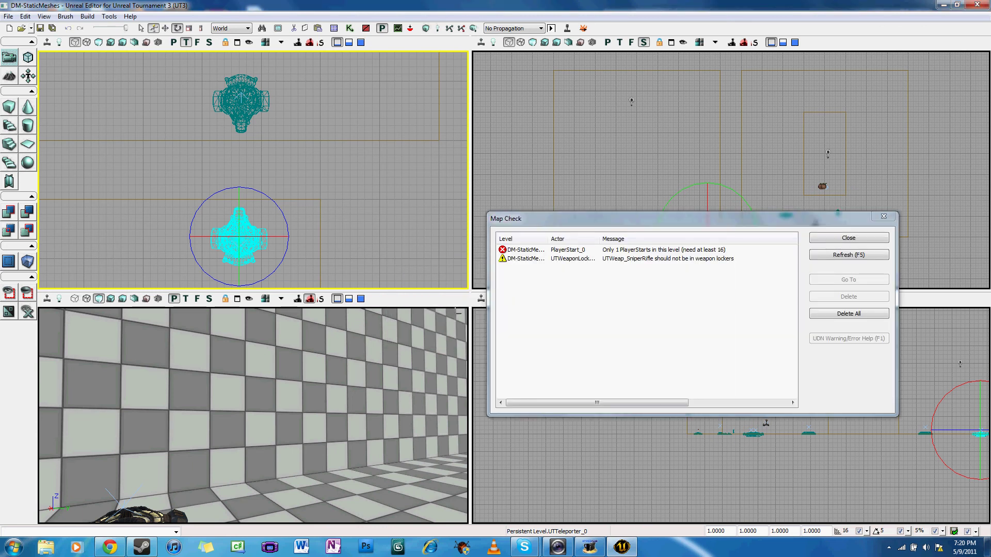
click(87, 16)
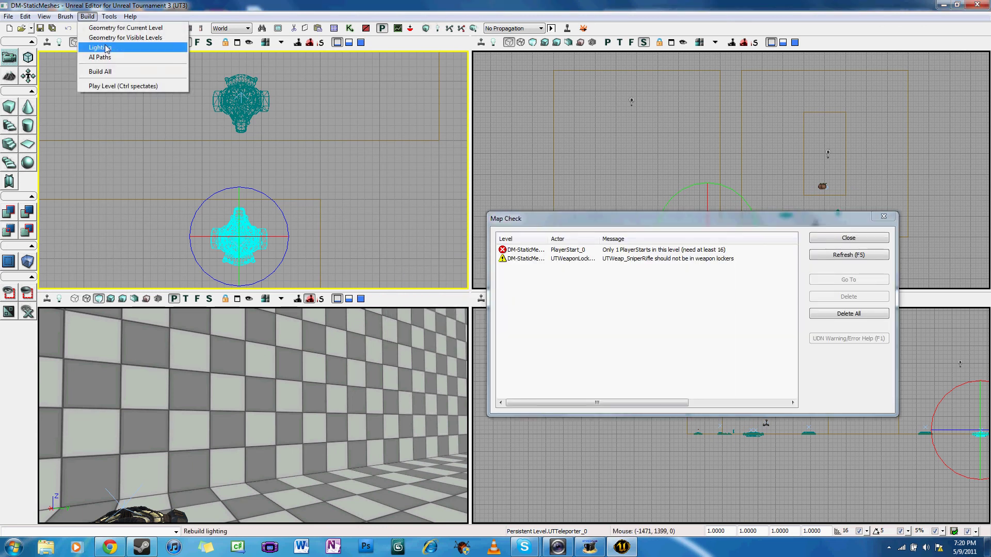
click(116, 72)
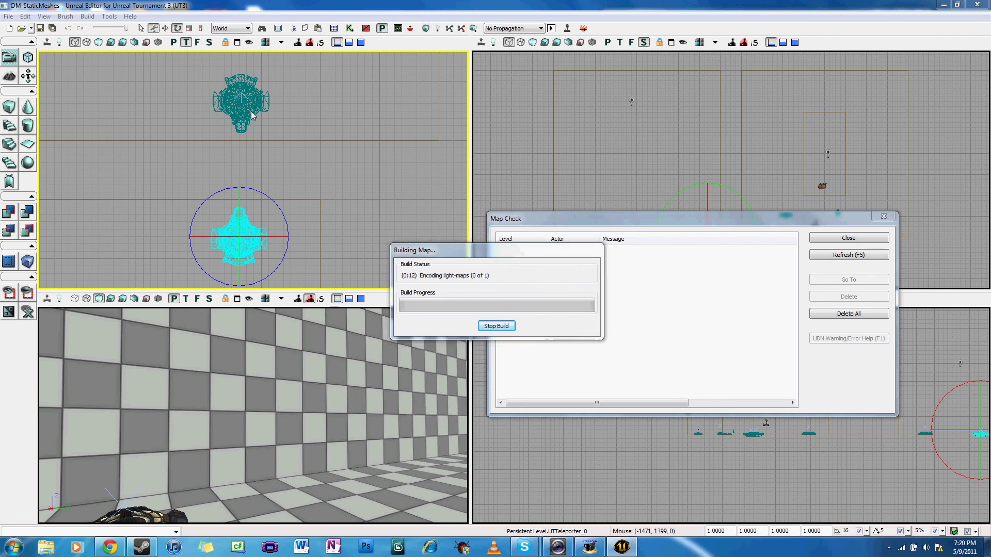
click(87, 16)
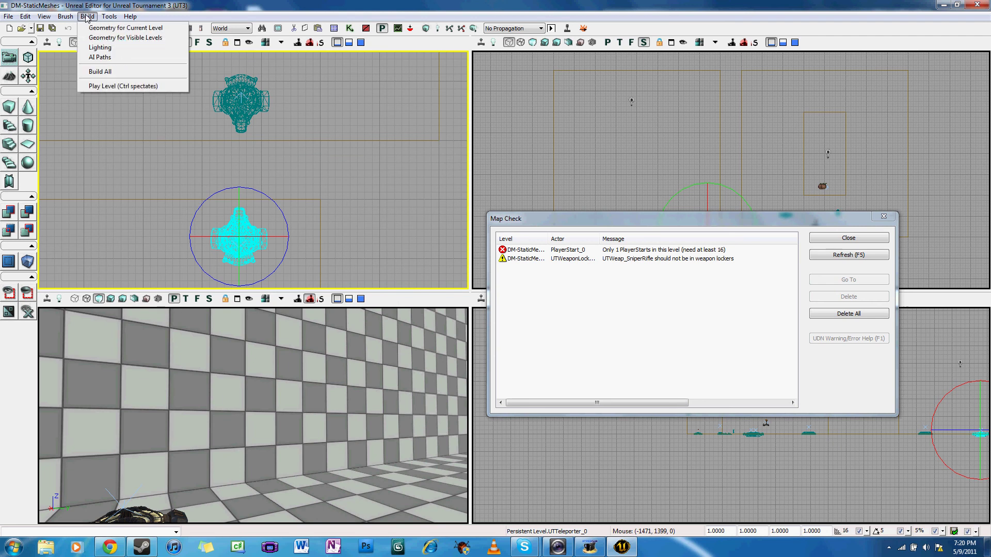
click(134, 86)
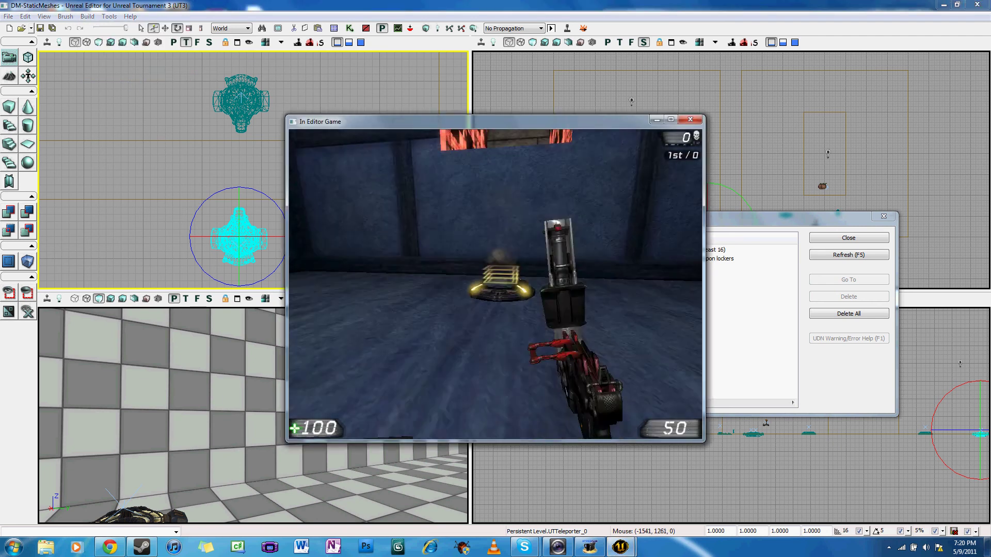
- Walk through the teleporters in both directions to test the exit orientation, then quit the game and close the Map Check
key(w)
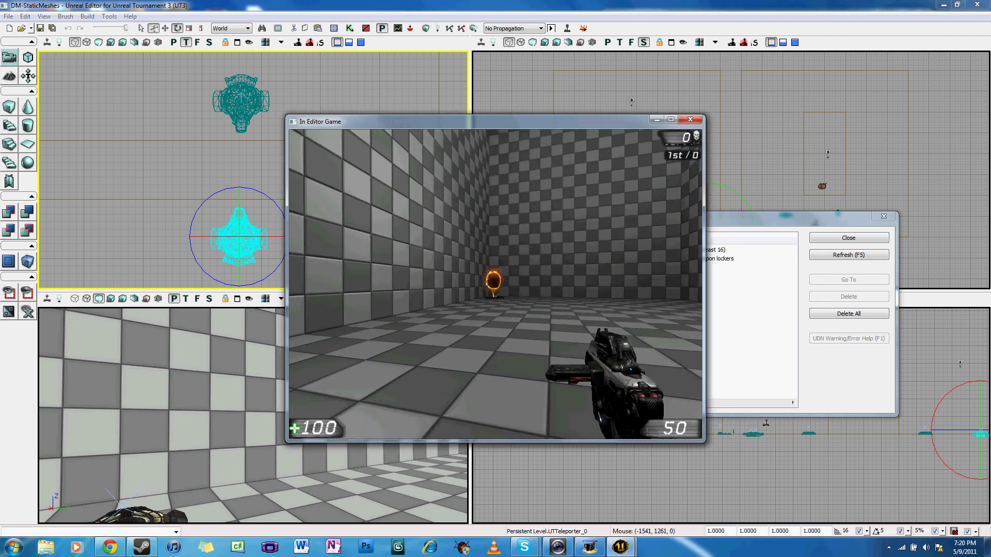
key(w)
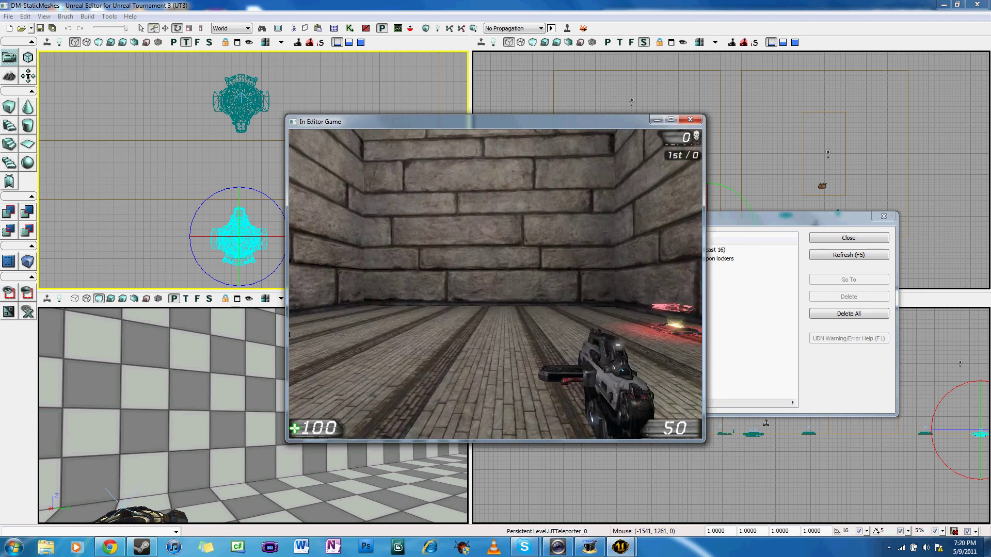
key(w)
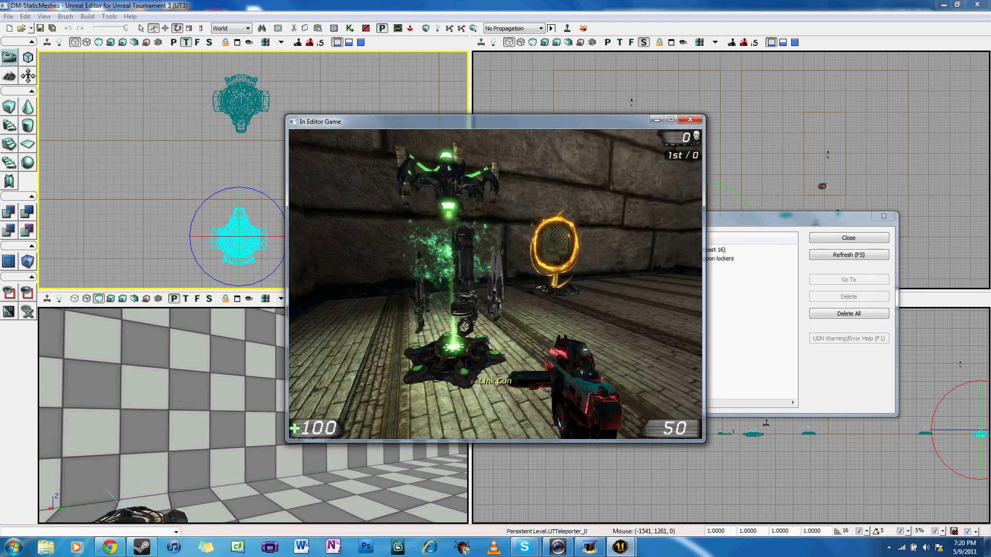
key(w)
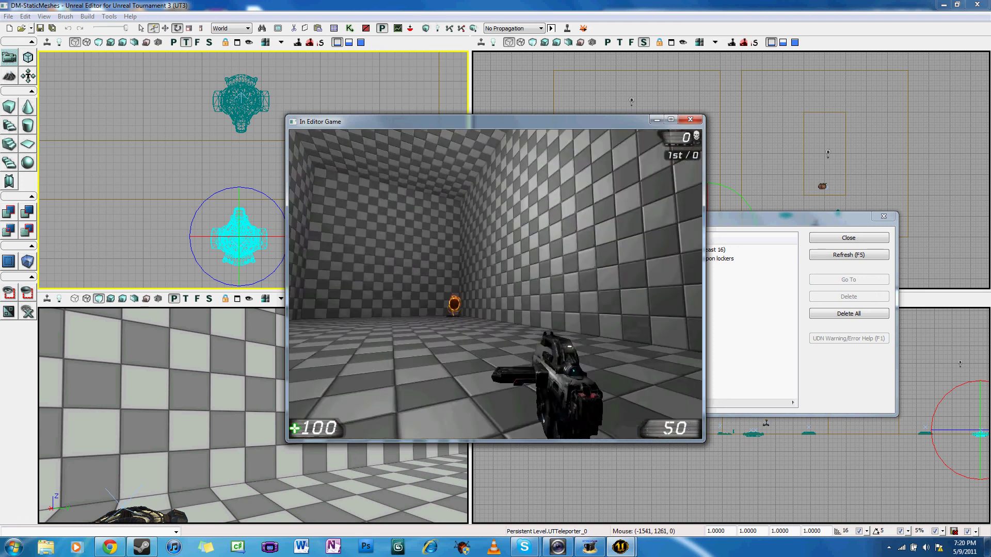
key(w)
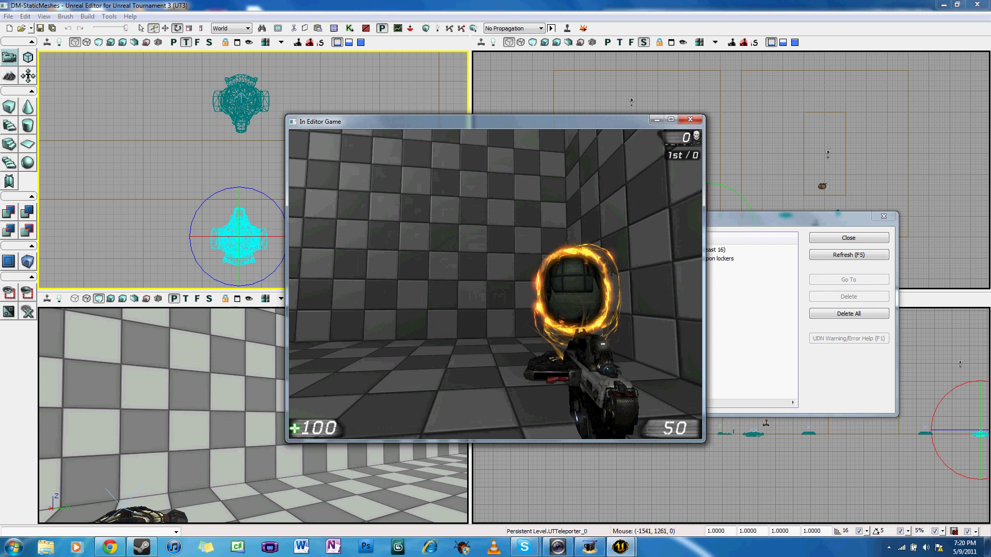
key(Escape)
click(884, 217)
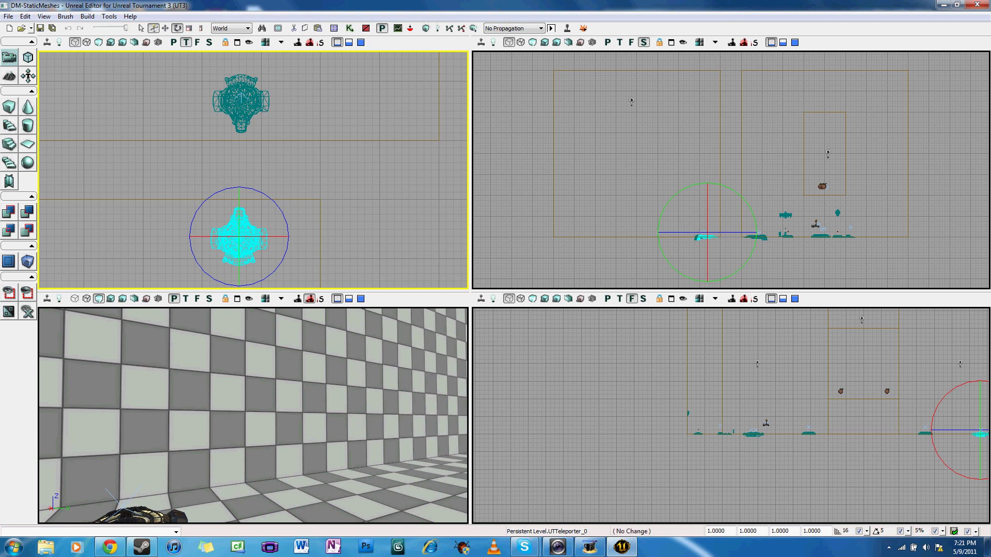
- Move the two new teleporters slightly towards each other in the top view, each closer to its own room's wall
click(311, 237)
key(space)
click(267, 242)
key(space)
key(space)
key(space)
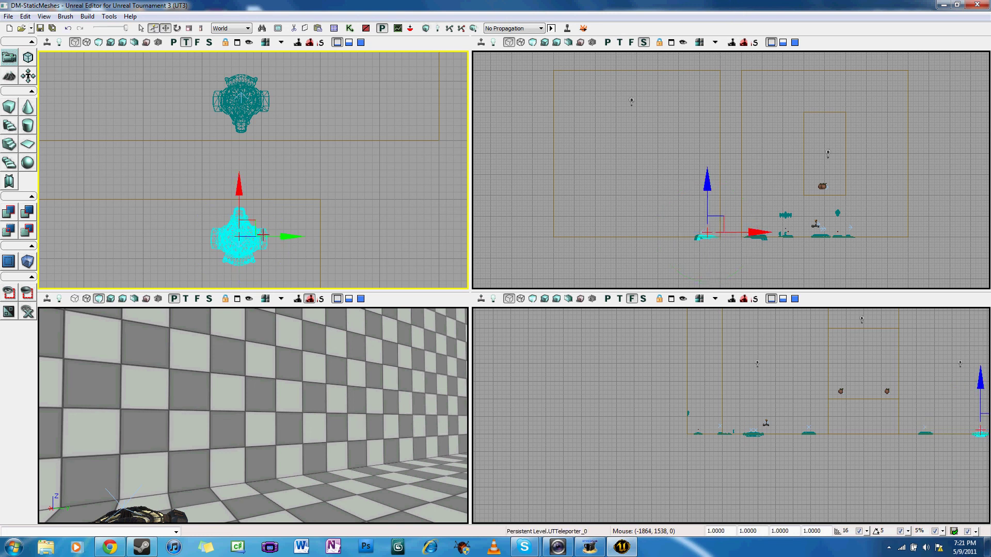
key(space)
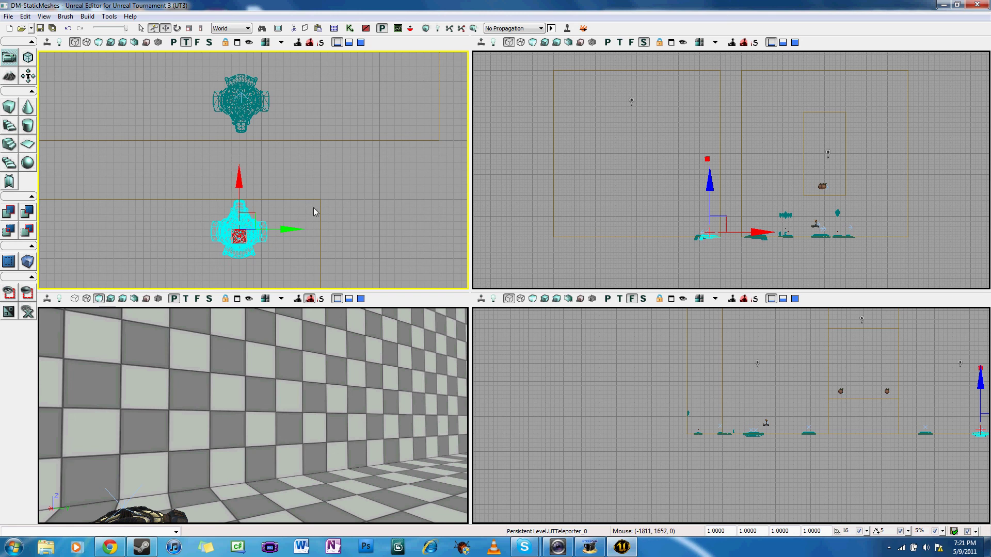
click(243, 101)
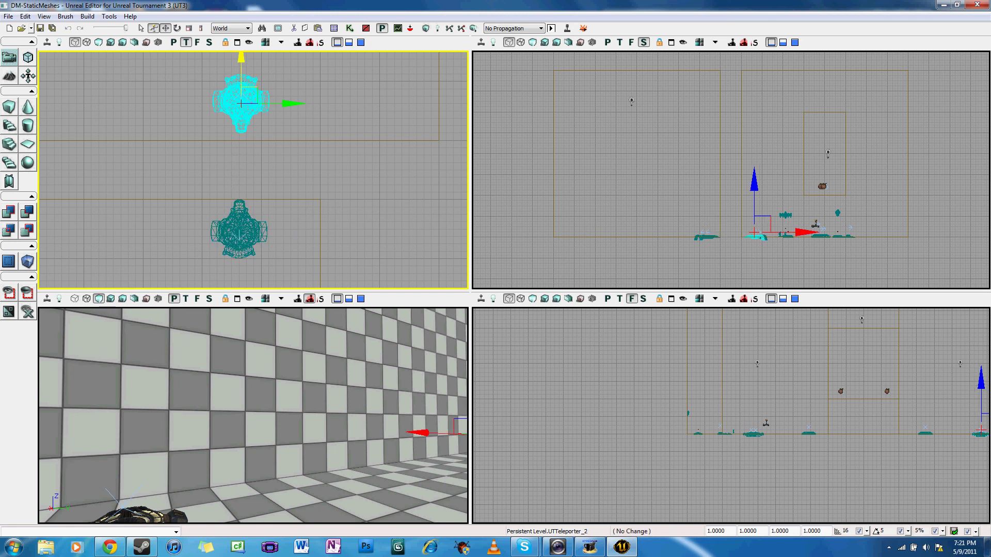
drag(241, 61, 241, 65)
- Rebuild the whole level with the shifted teleporters, dismiss the Map Check and start an in-editor game
click(87, 16)
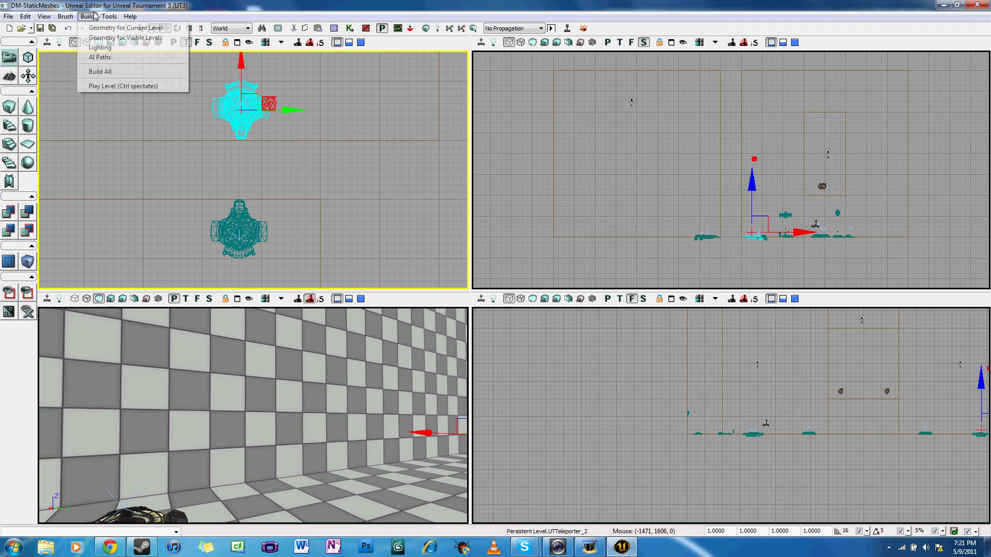
click(125, 76)
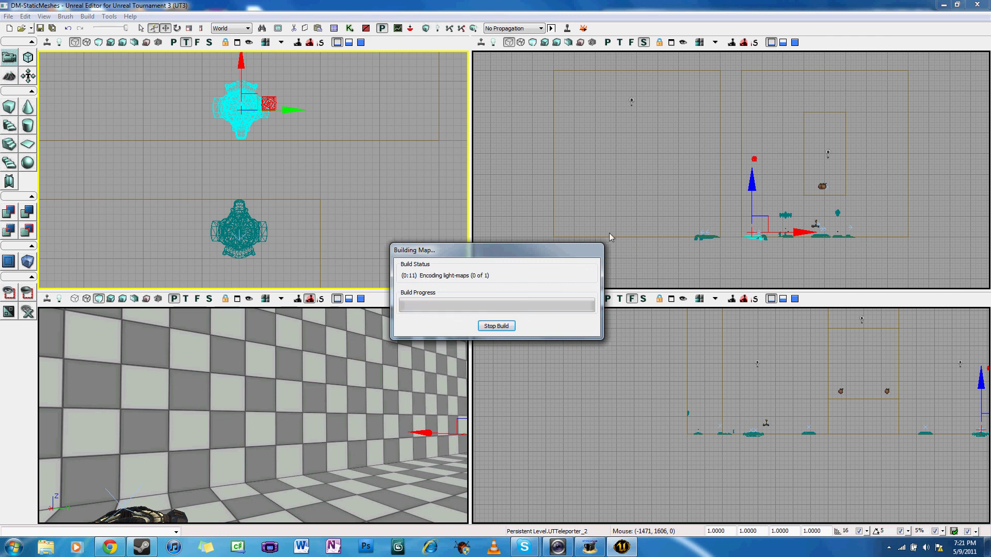
click(851, 236)
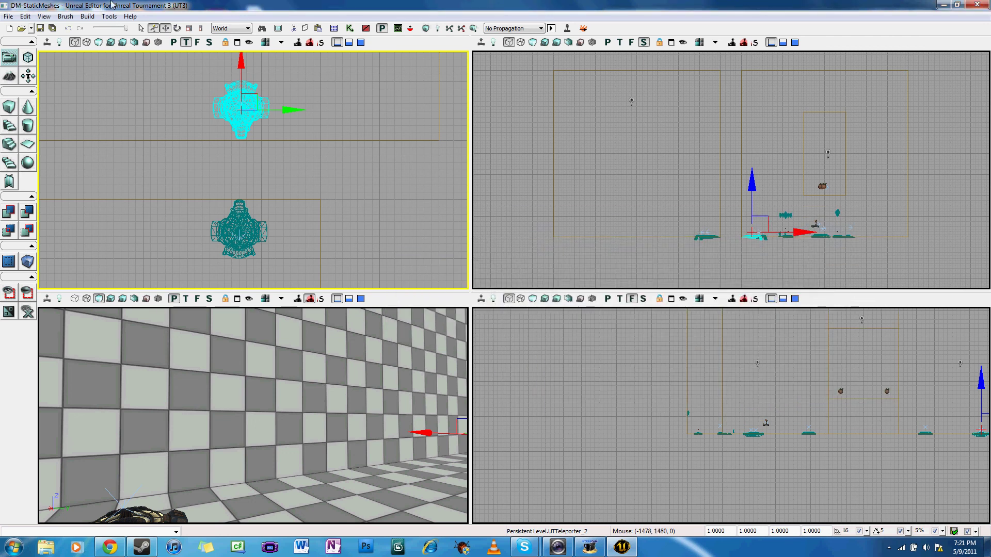
click(87, 16)
click(109, 86)
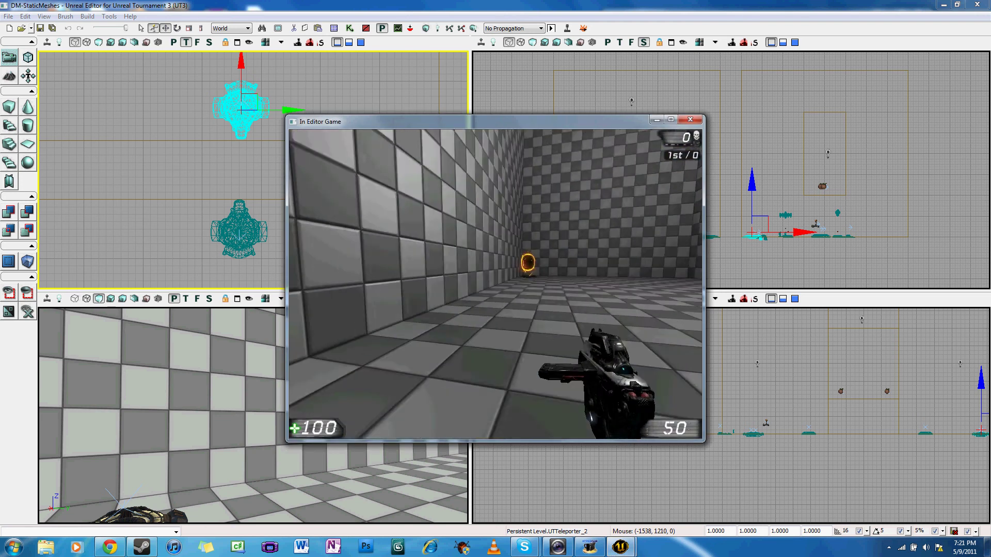
- Travel through the repositioned teleporter and back to check the link between the rooms, then quit the game
key(w)
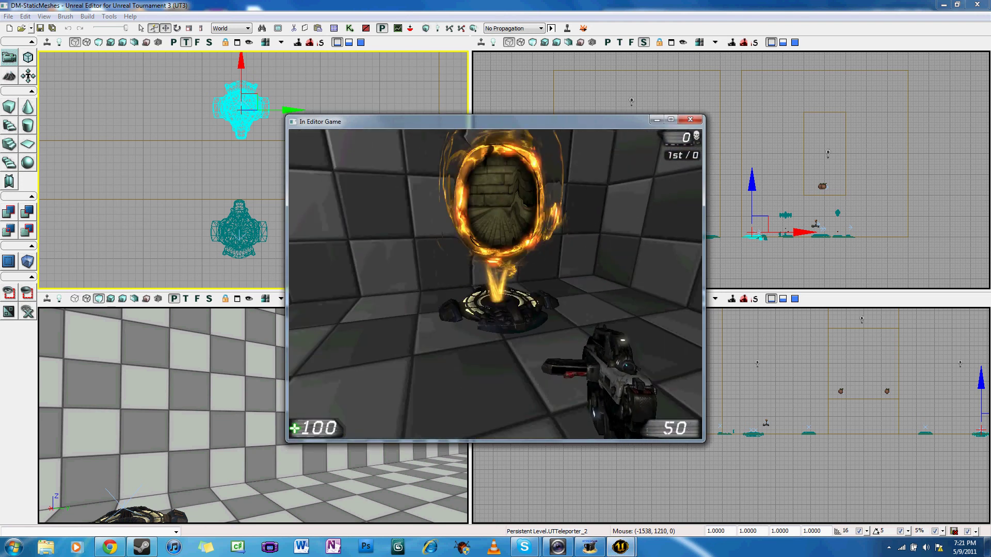
key(w)
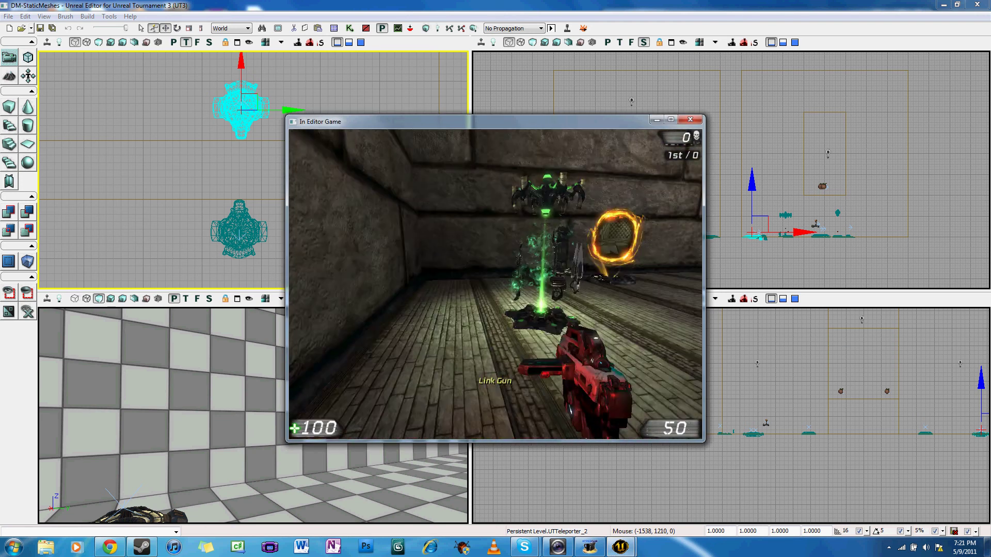
key(w)
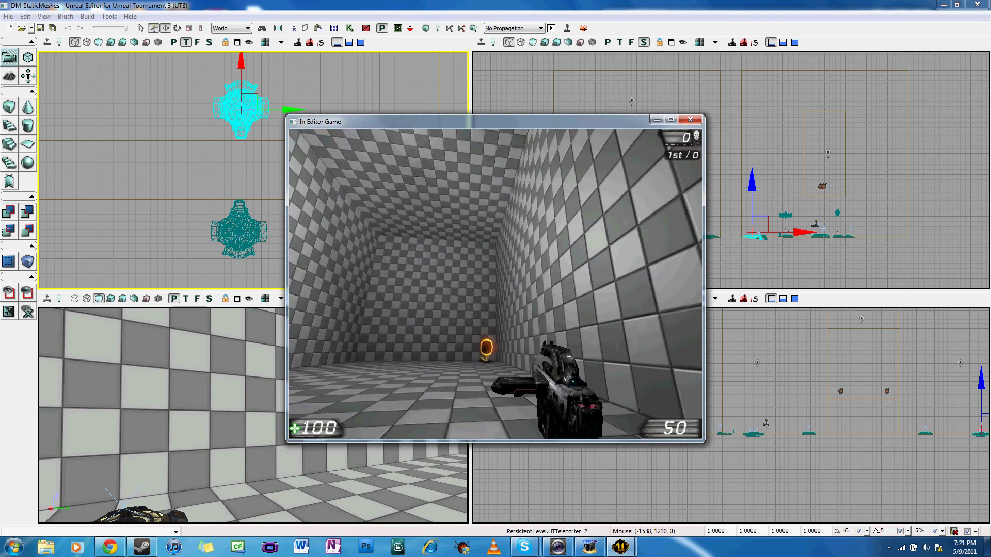
key(Escape)
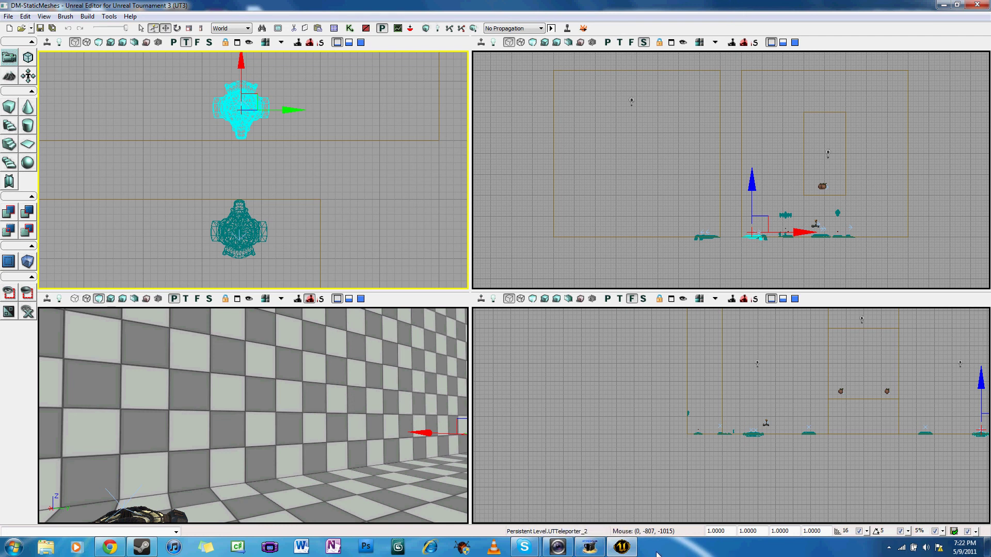
click(597, 551)
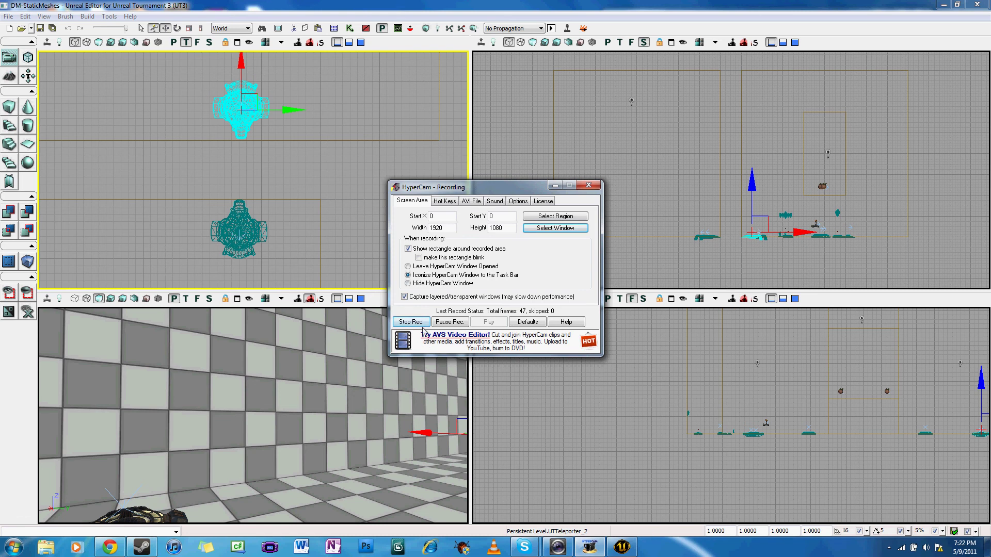